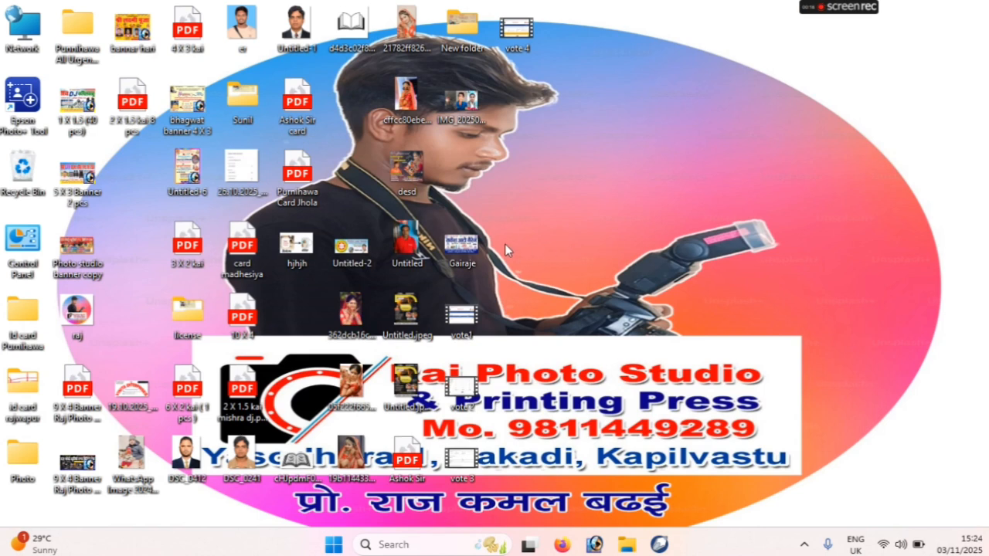
In a new Firefox tab, search Google for 'election commission nepal'.
mouse_move(569, 547)
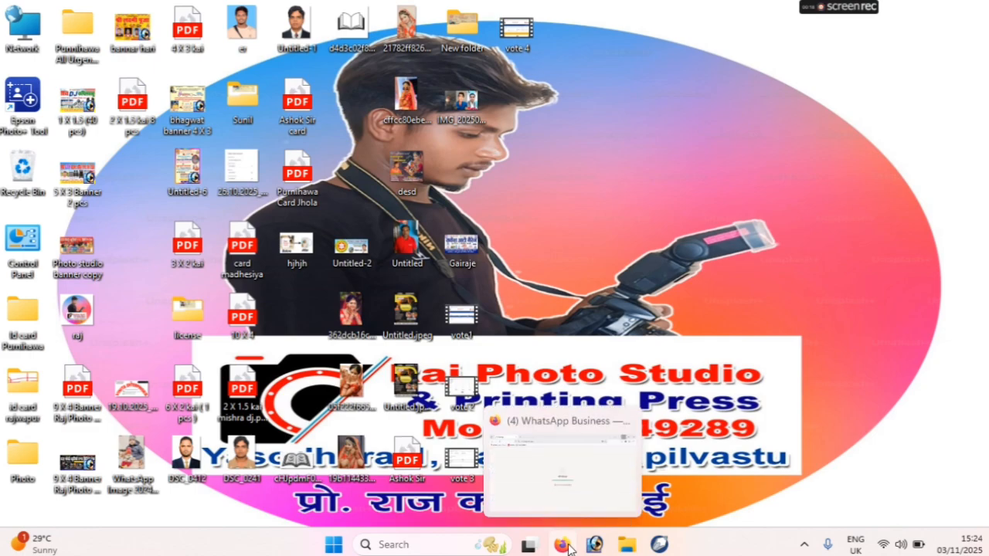
left_click(609, 472)
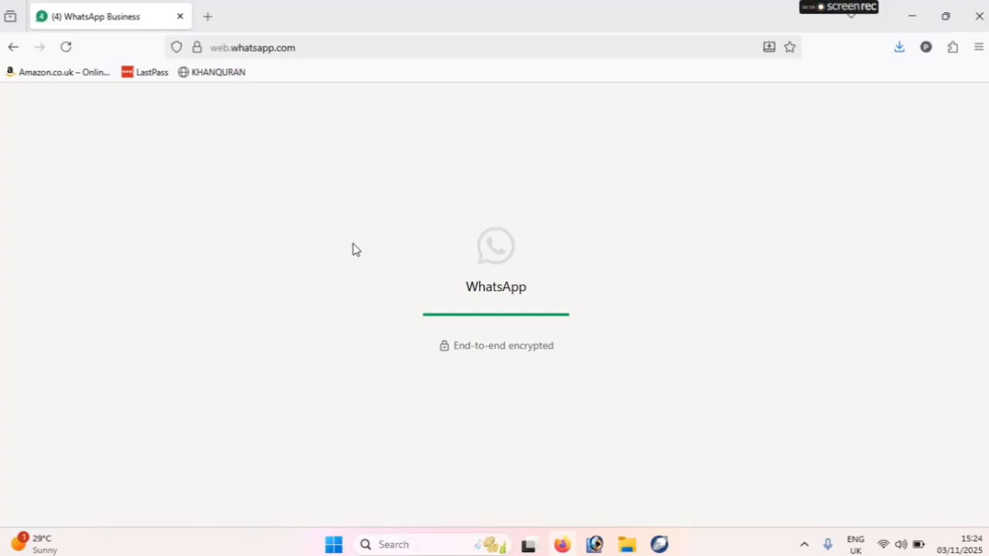
left_click(206, 16)
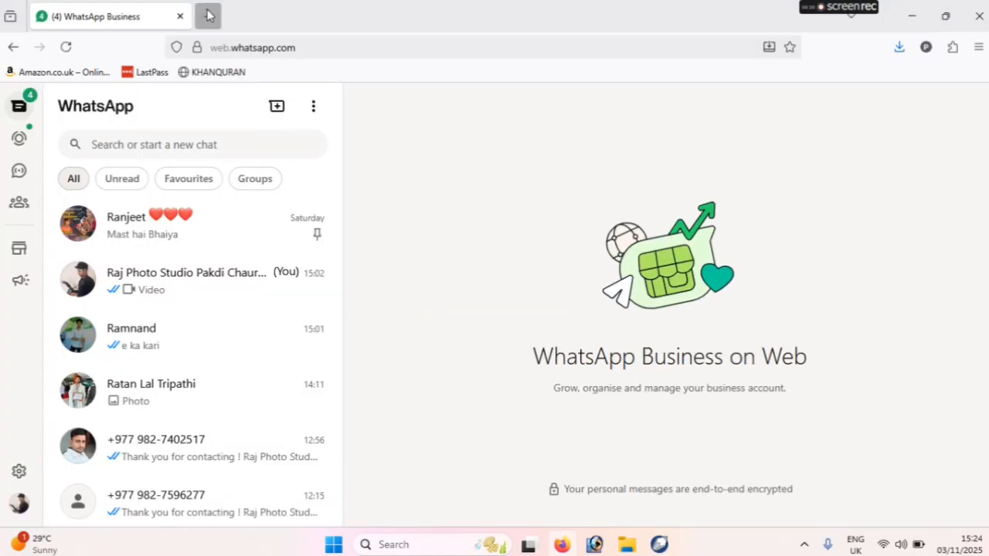
left_click(293, 272)
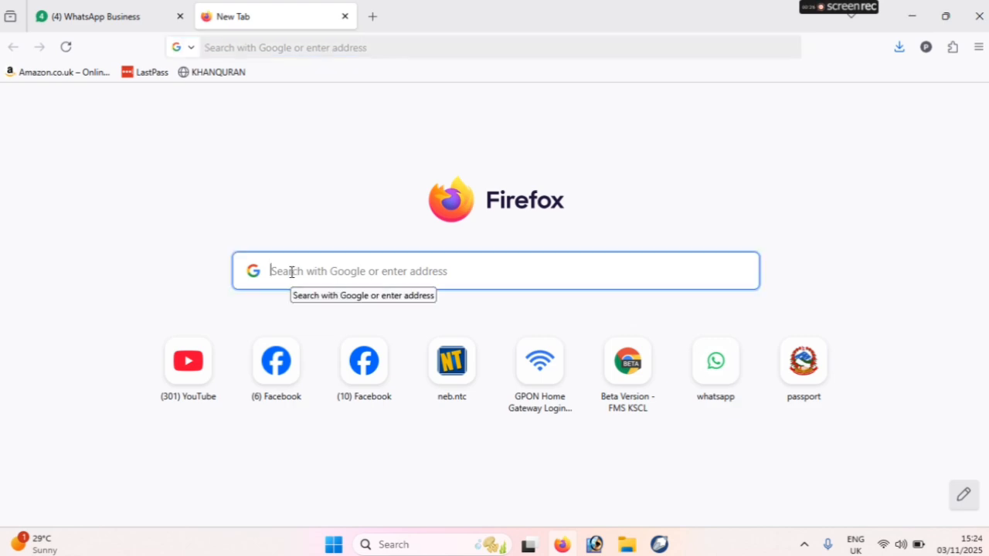
type("el")
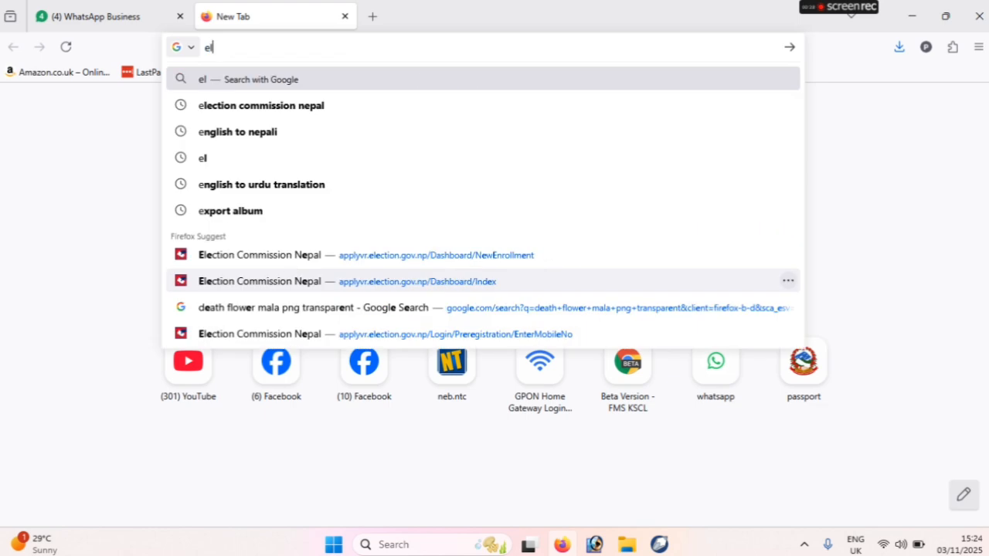
type("ecti")
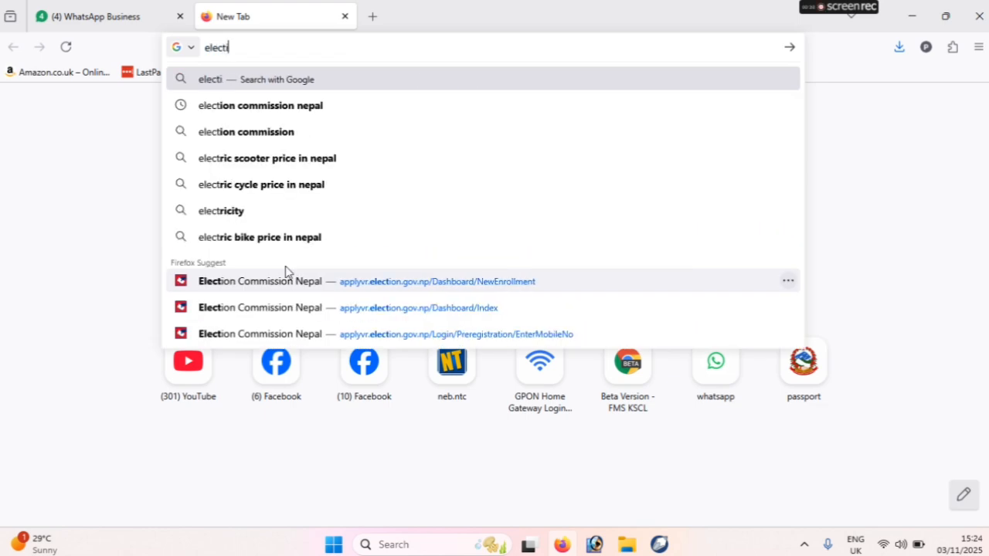
type("on")
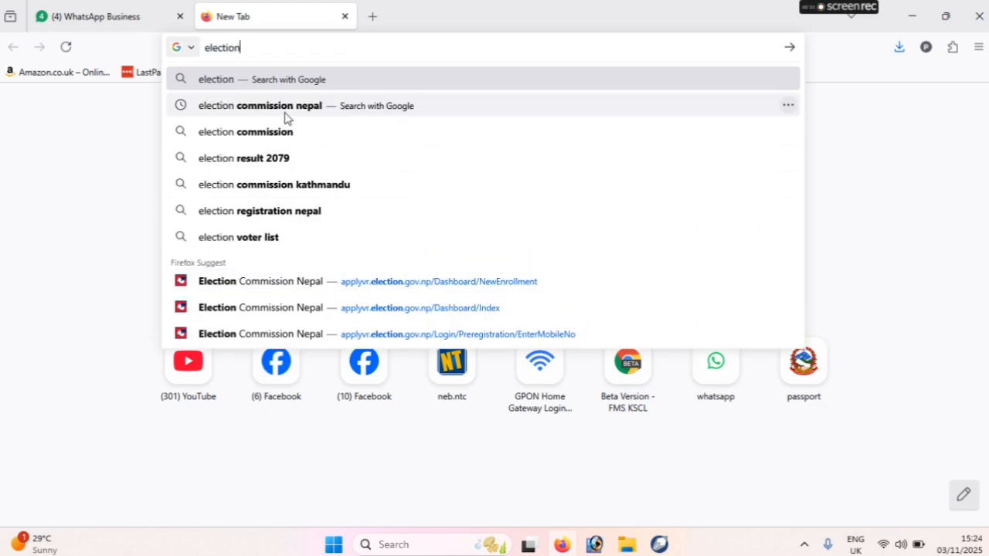
left_click(285, 117)
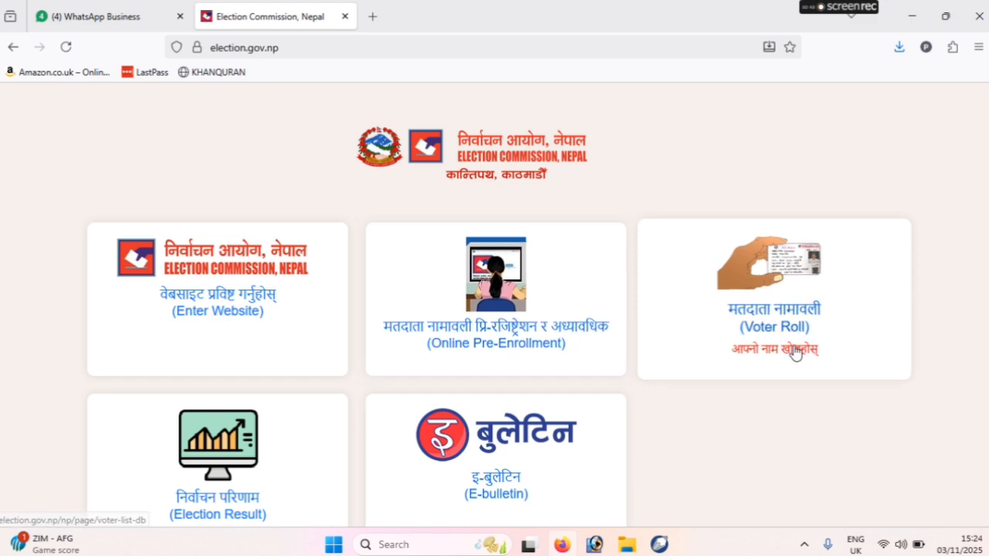
Scroll the election.gov.np landing page and open the Online Pre-Enrollment service.
scroll(216, 379, "down", 3)
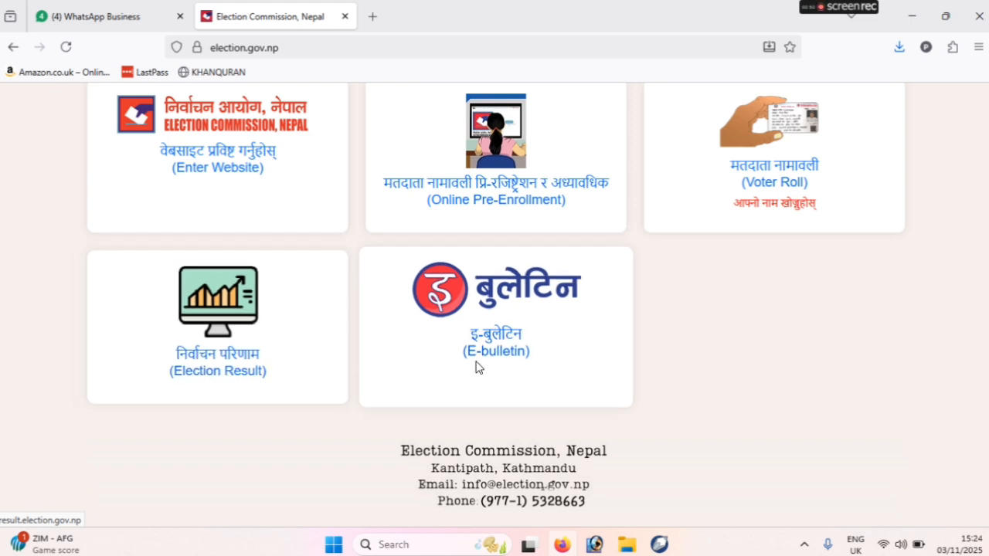
scroll(502, 360, "up", 3)
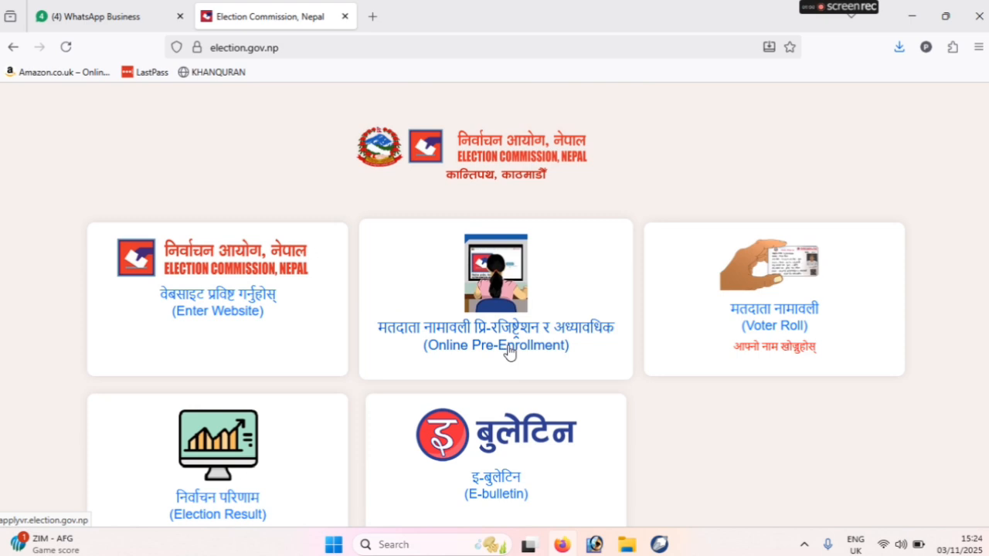
left_click(509, 347)
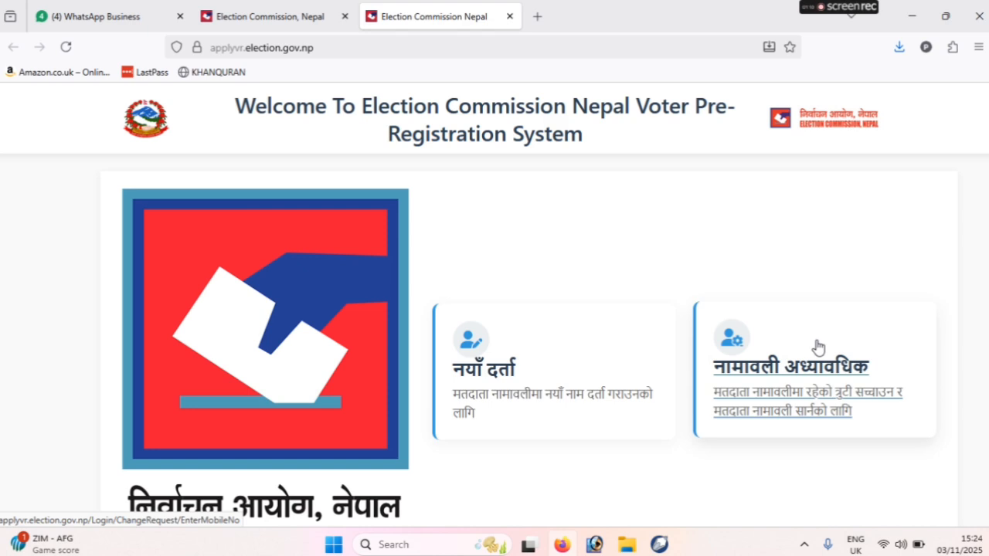
Start a new registration (नयाँ दर्ता) and submit the applicant's mobile number to request an OTP.
left_click(476, 374)
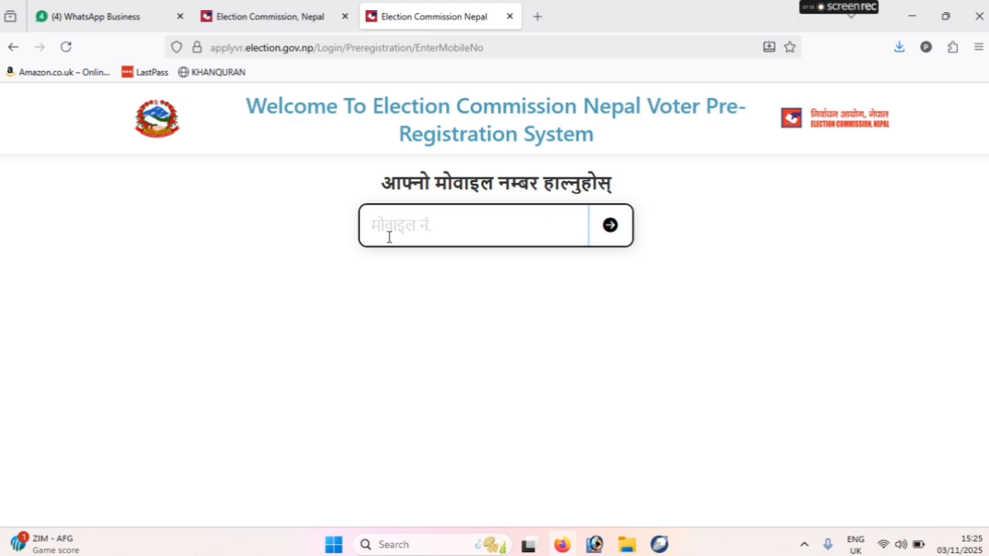
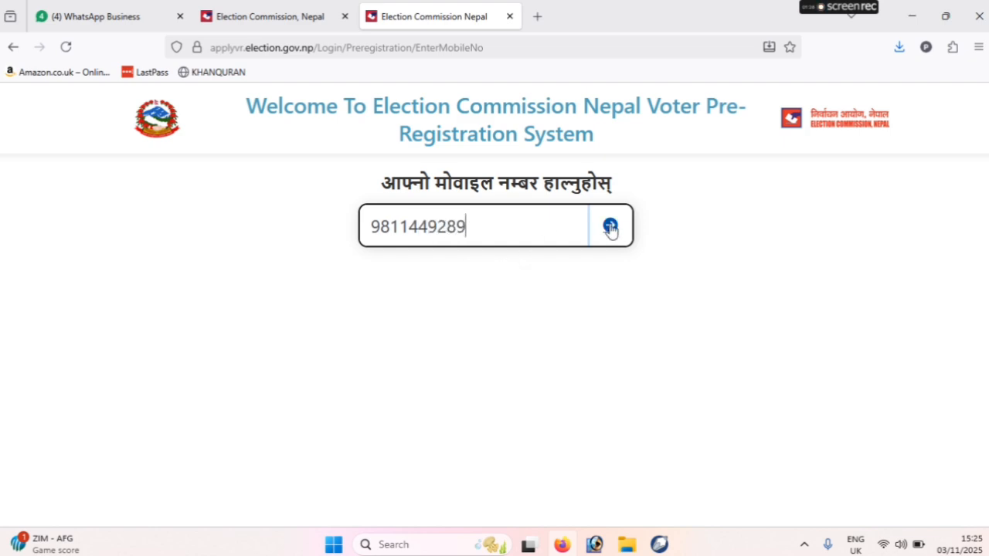
left_click(611, 226)
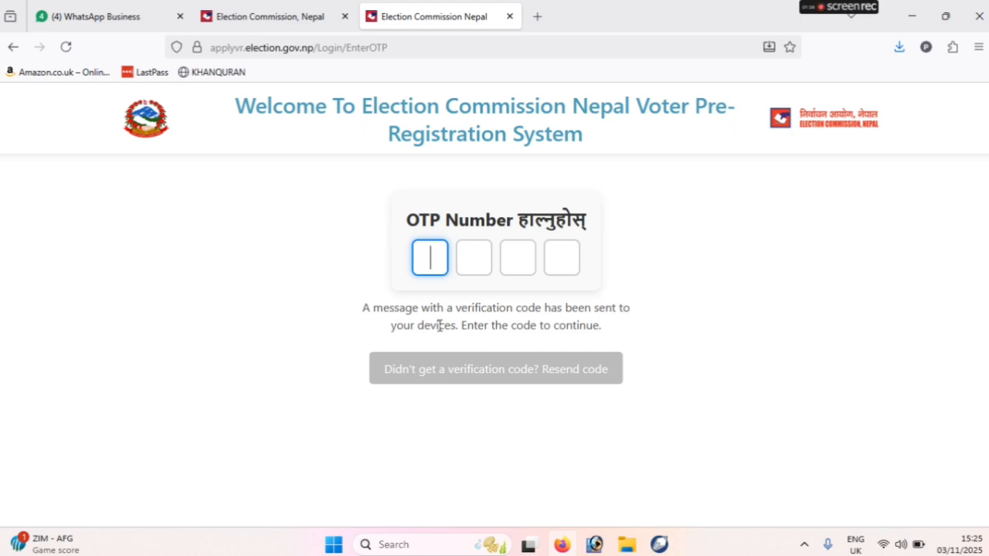
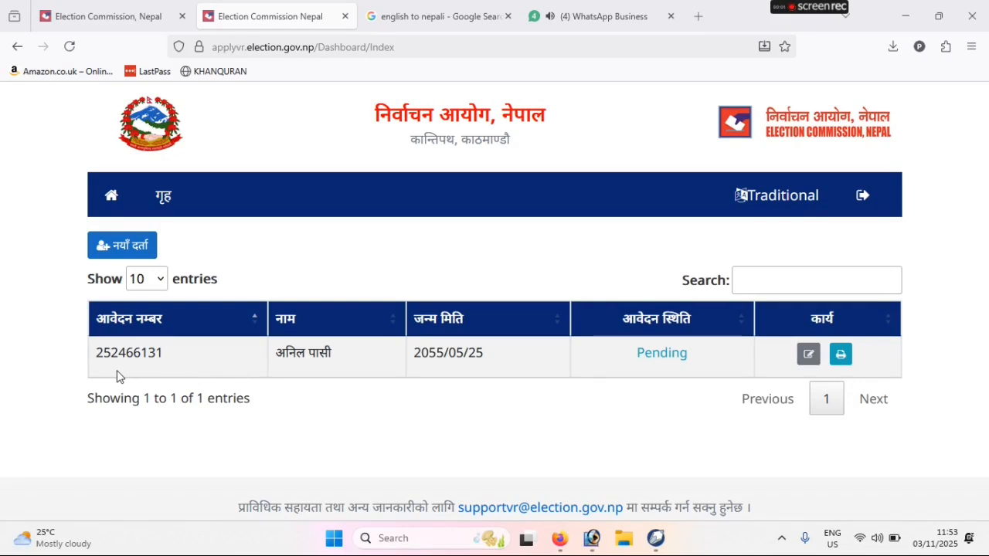
Enter the four-digit verification code, then begin a new enrollment application.
left_click(120, 254)
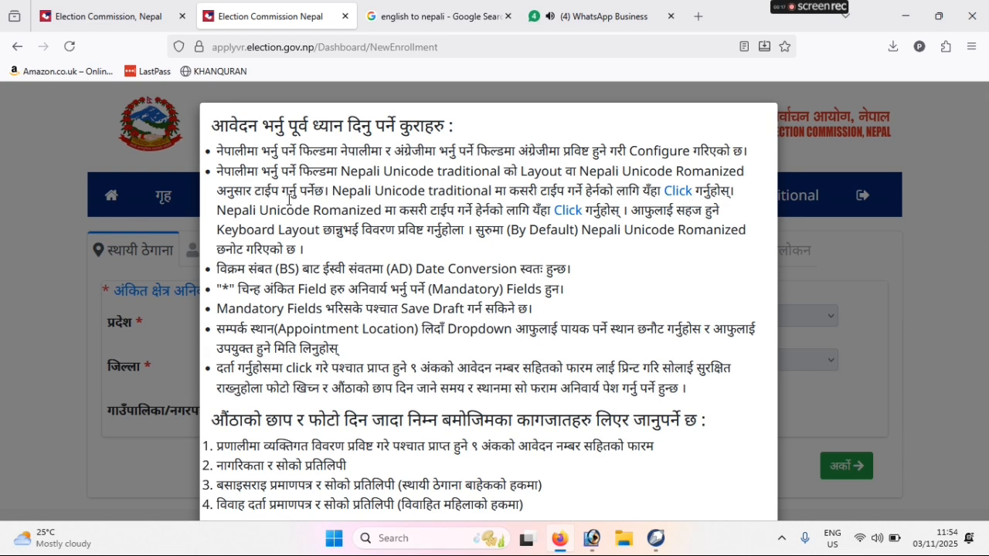
Confirm the name is not yet on the voter roll and accept the pre-enrollment notice.
scroll(290, 208, "down", 3)
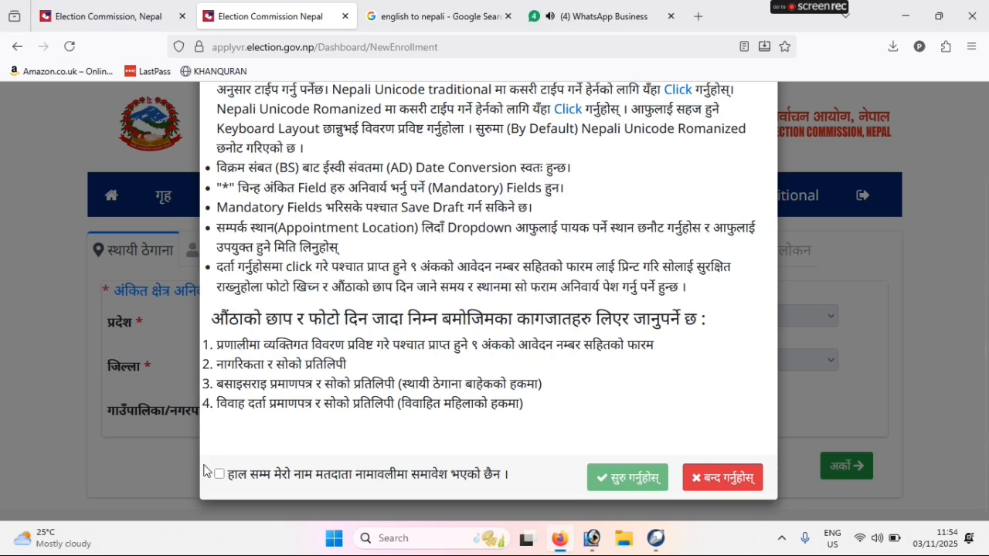
left_click(219, 474)
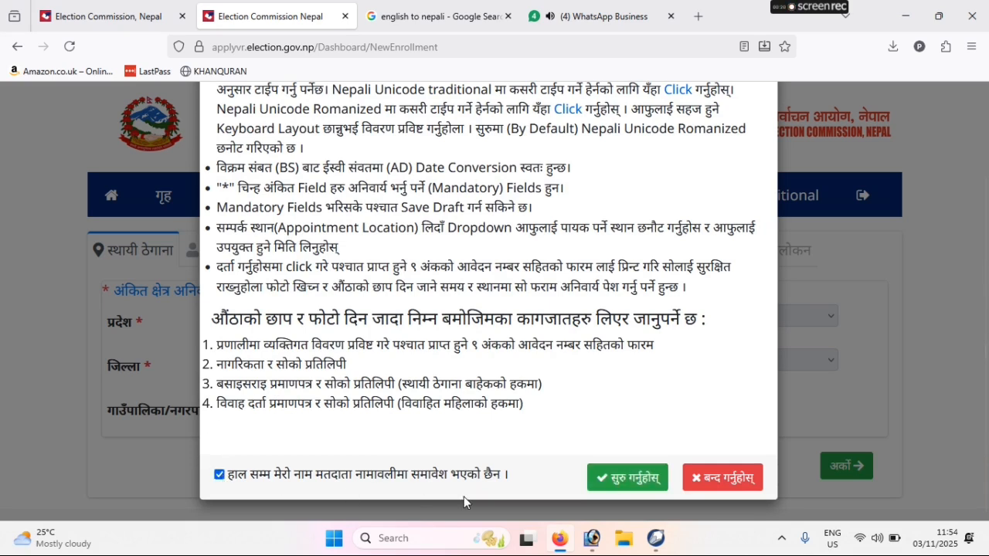
left_click(634, 479)
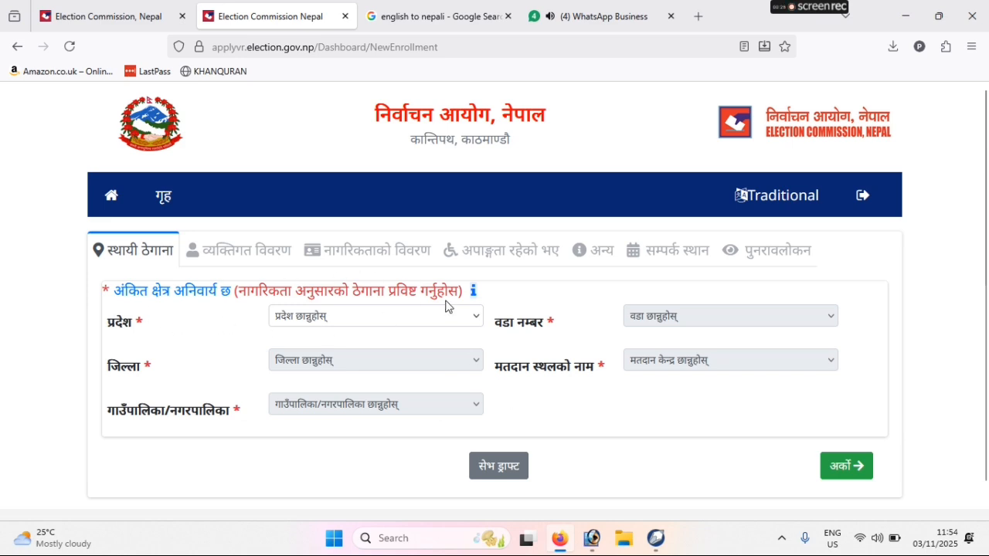
Set the permanent address to लुम्बिनी प्रदेश, कपिलबस्तु district, यसोधरा गाउँपालिका.
left_click(309, 323)
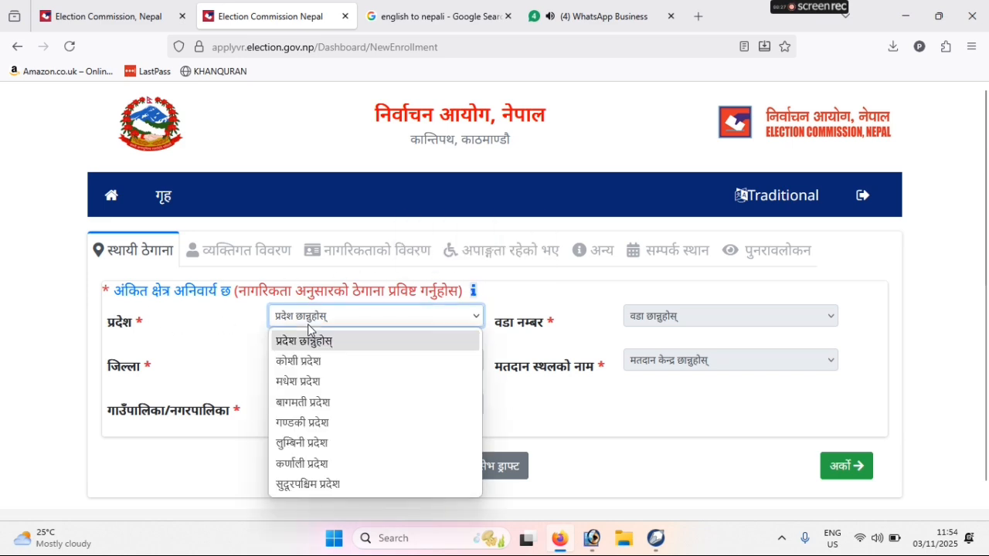
left_click(308, 443)
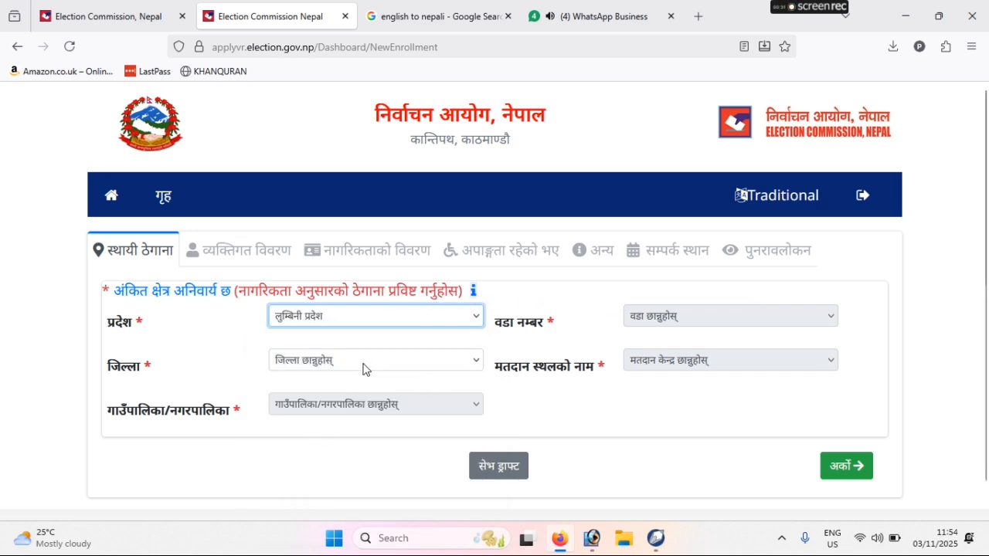
left_click(336, 360)
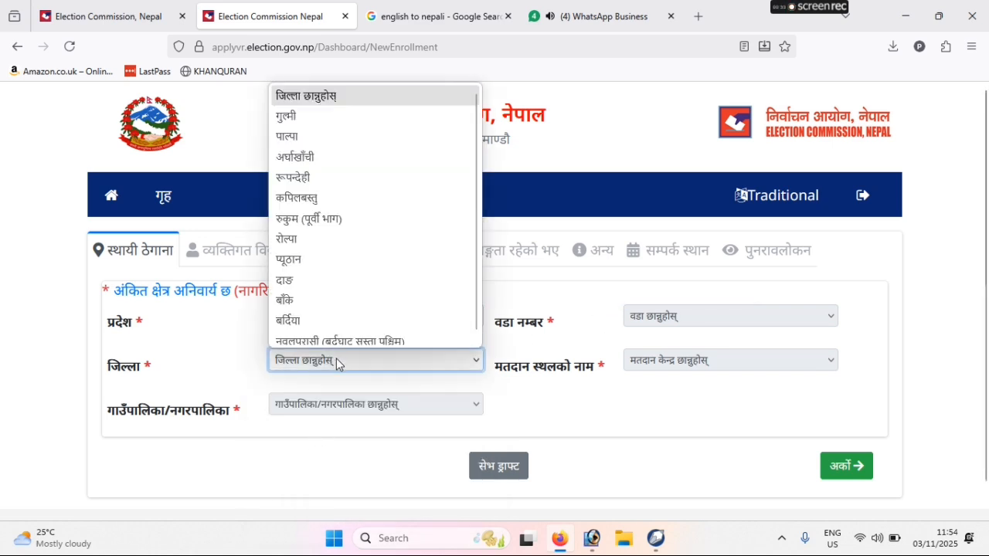
left_click(306, 192)
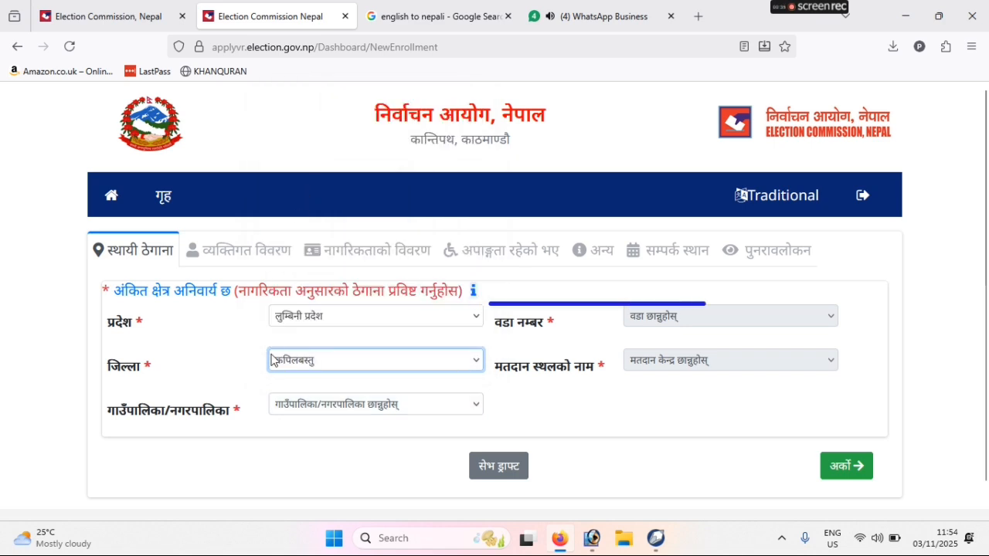
left_click(312, 405)
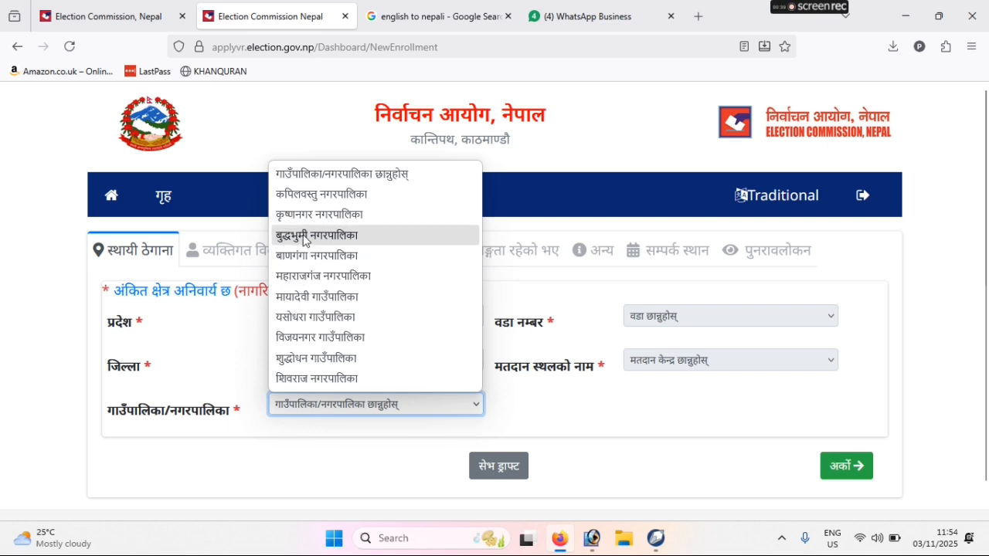
left_click(306, 318)
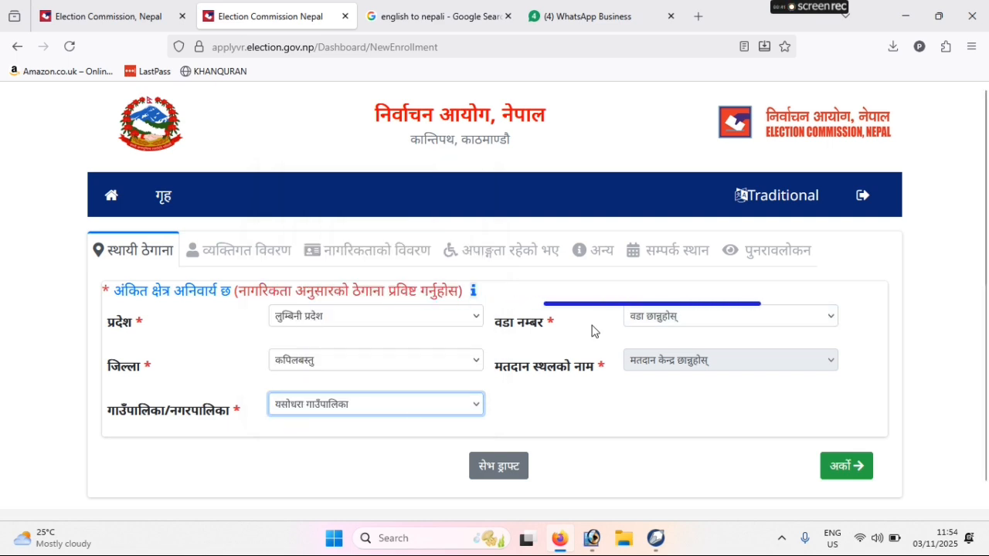
Choose ward 6 and polling station पूर्णहवा आधारभूत विद्यालय, मुडिहवा, then continue.
left_click(645, 317)
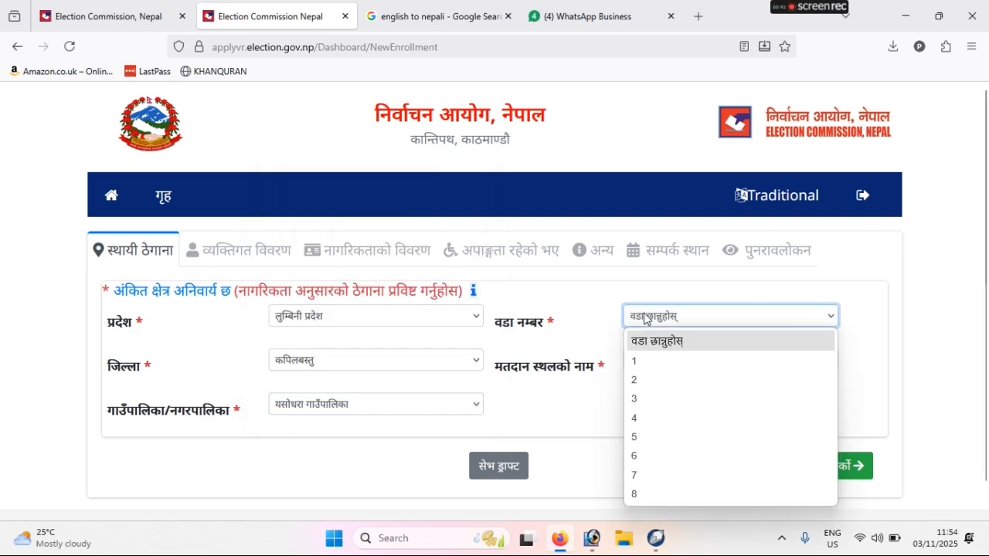
left_click(645, 457)
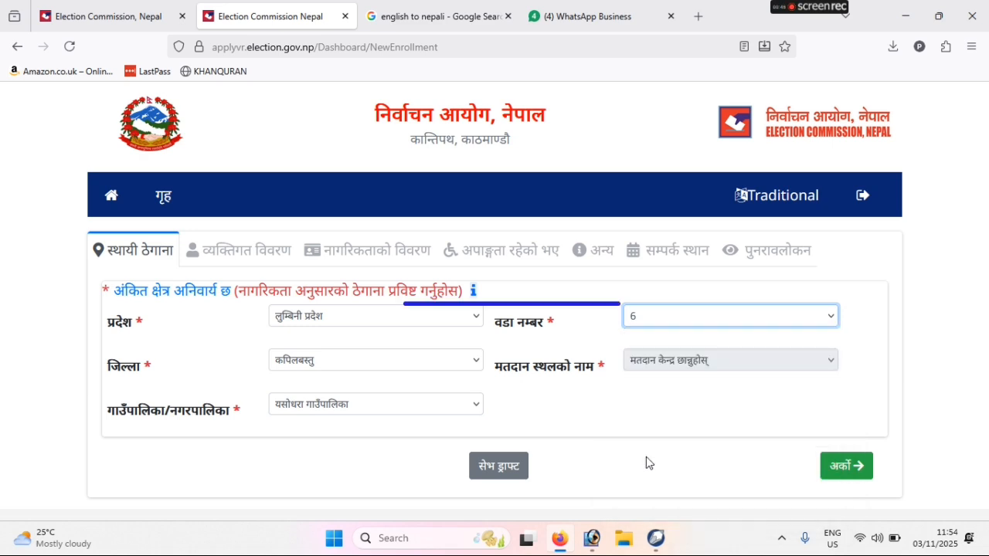
left_click(724, 362)
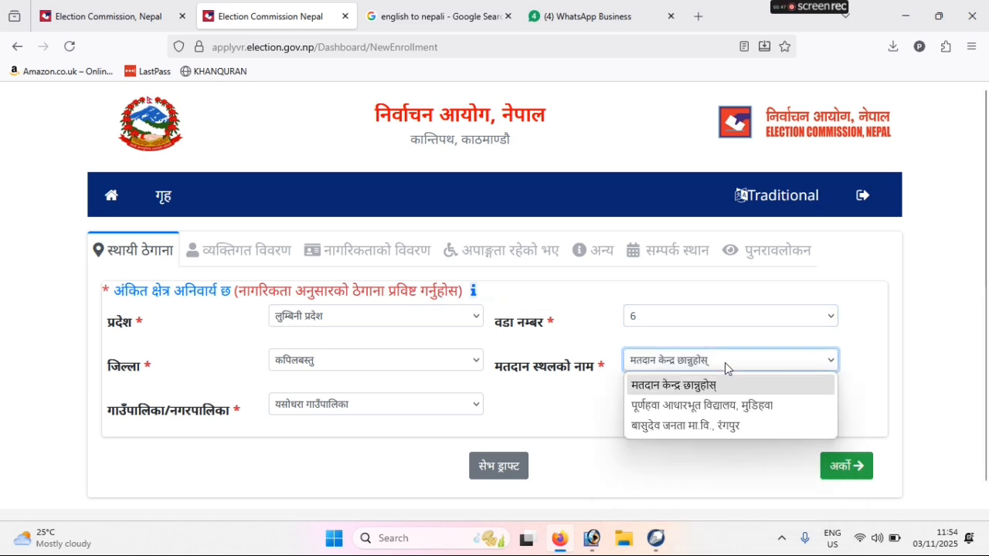
left_click(729, 405)
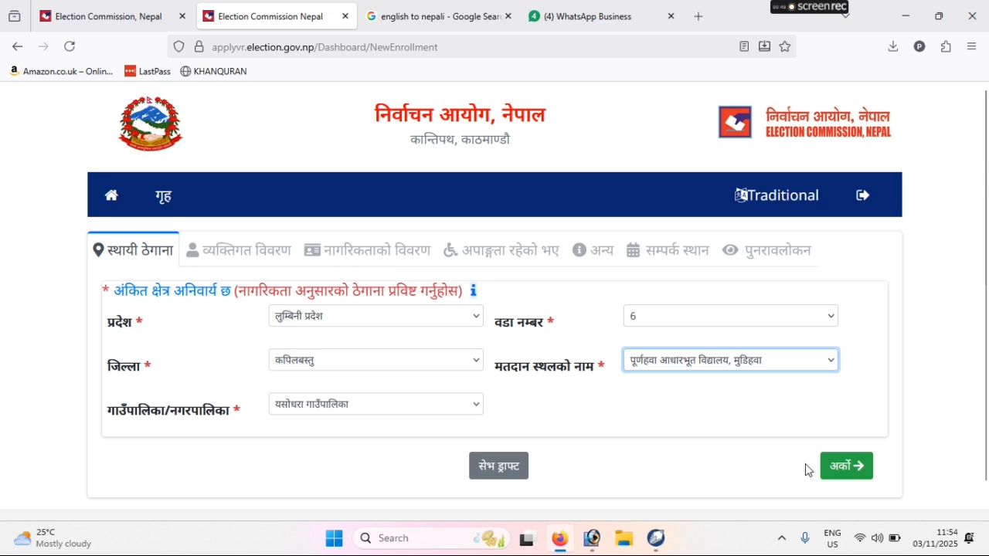
left_click(855, 473)
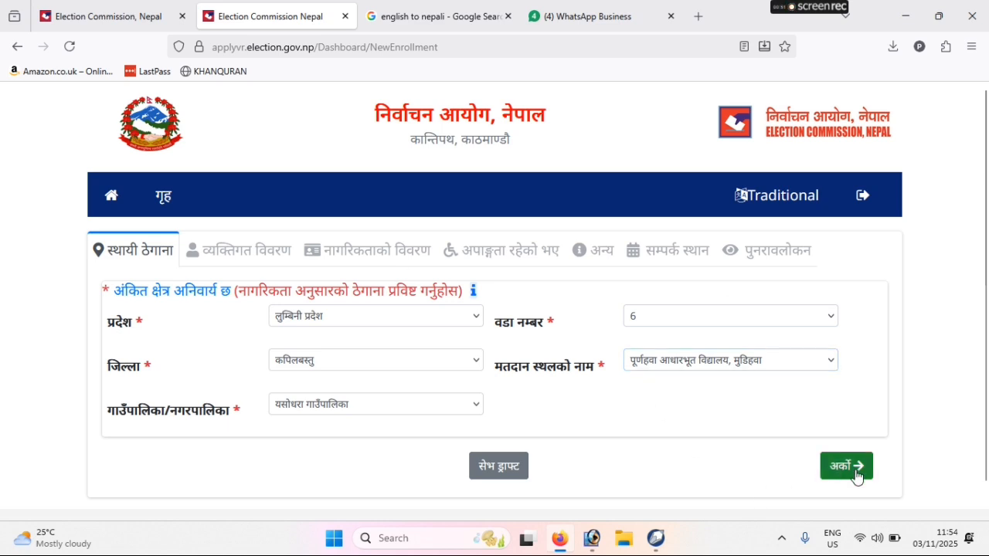
Review the personal details tab and advance to the citizenship details step.
scroll(219, 379, "down", 1)
scroll(219, 378, "down", 1)
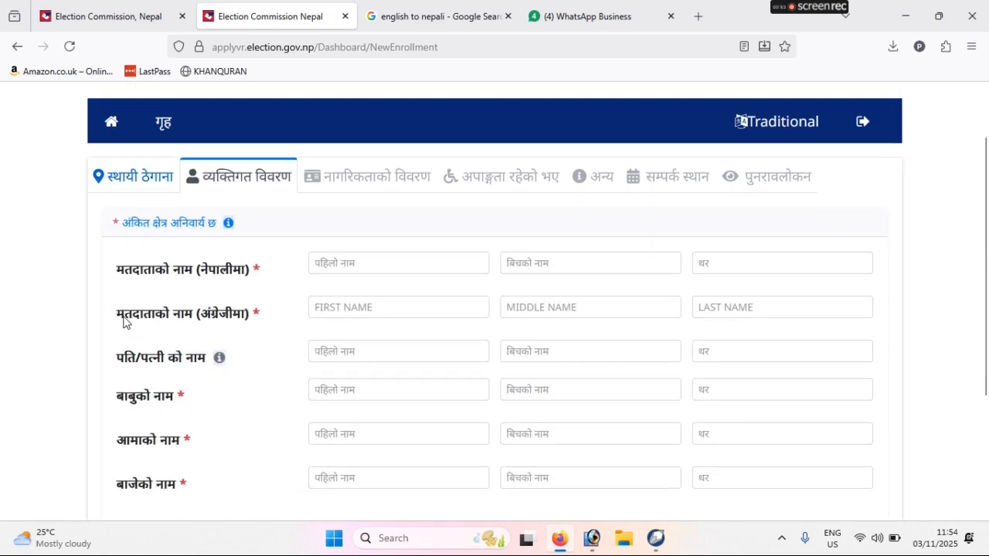
scroll(123, 285, "down", 2)
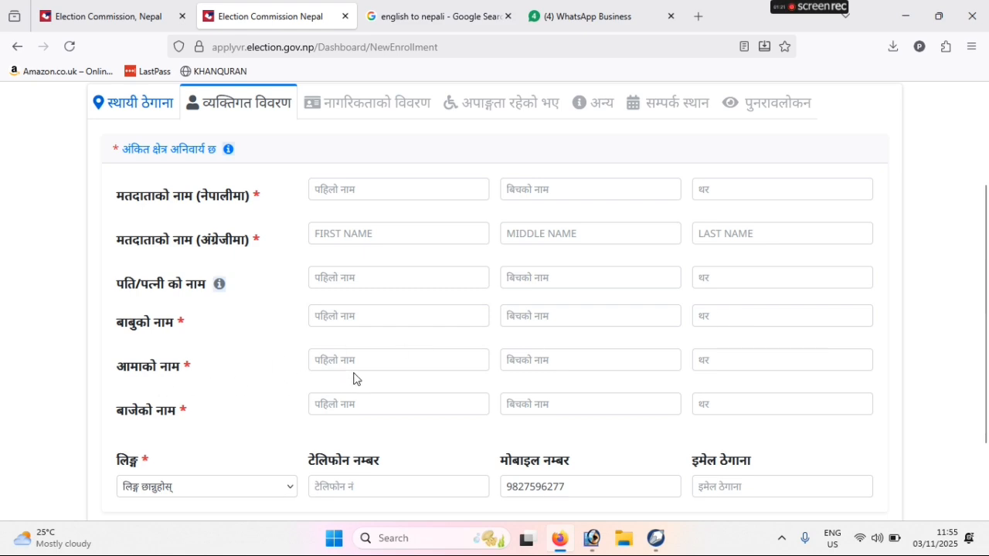
scroll(699, 374, "down", 2)
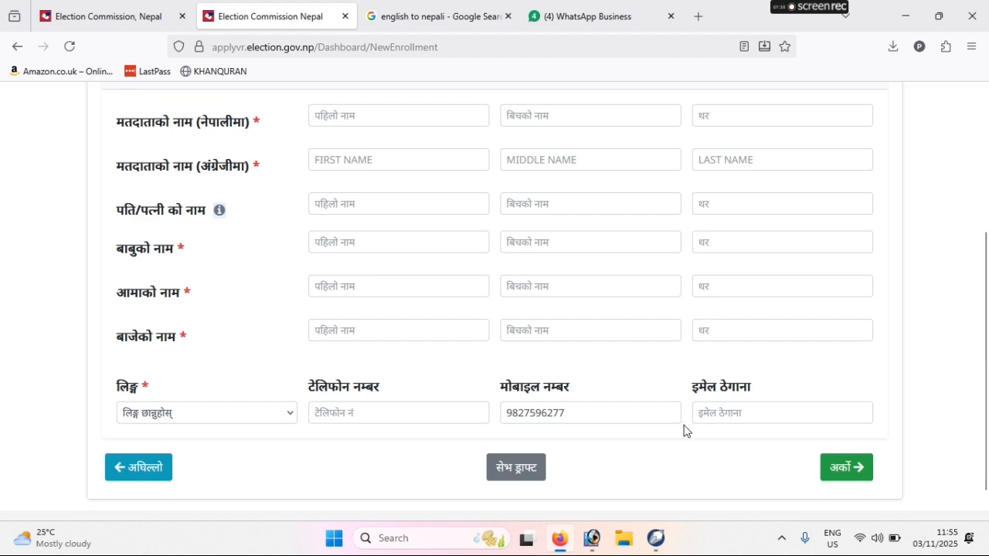
scroll(684, 430, "up", 3)
scroll(560, 425, "down", 3)
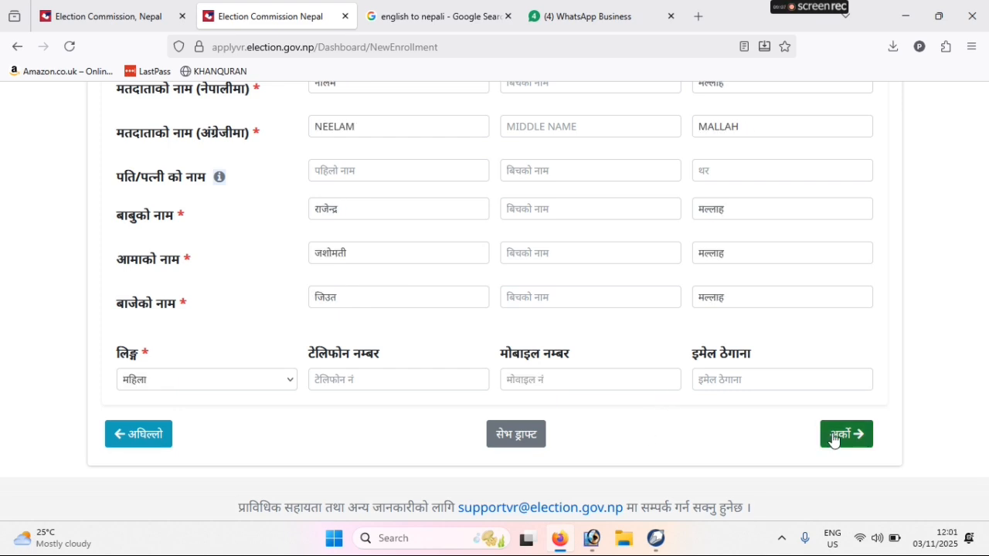
left_click(836, 438)
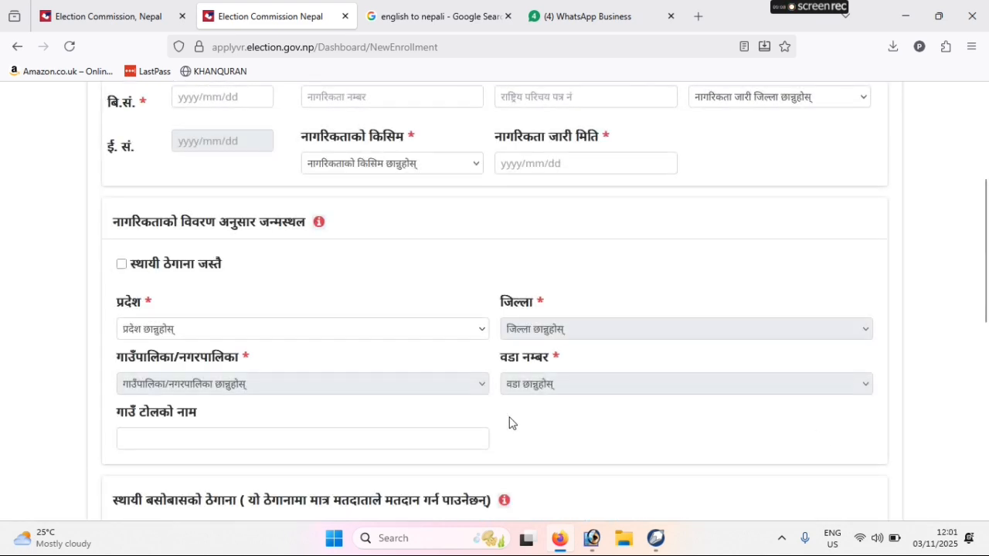
scroll(509, 423, "up", 3)
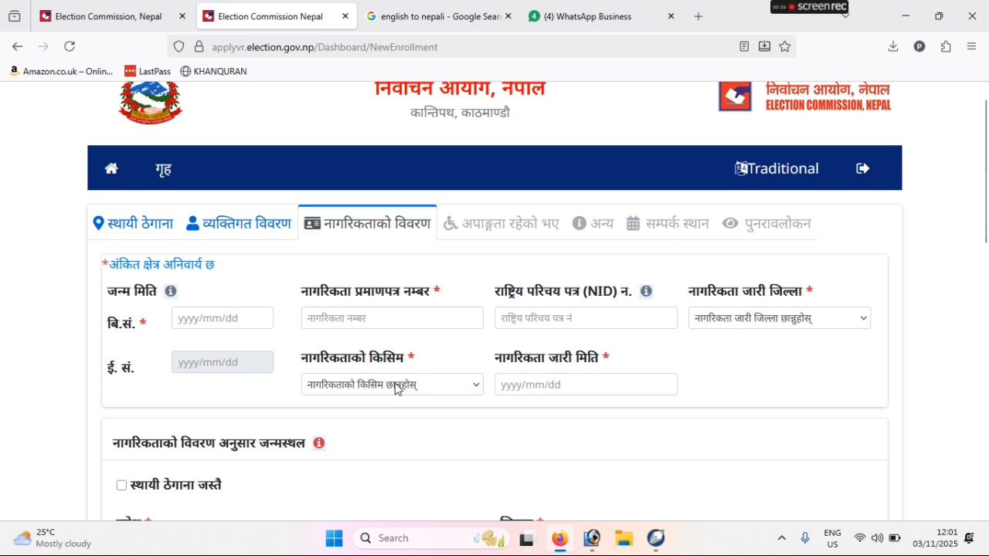
left_click(516, 385)
scroll(505, 377, "down", 1)
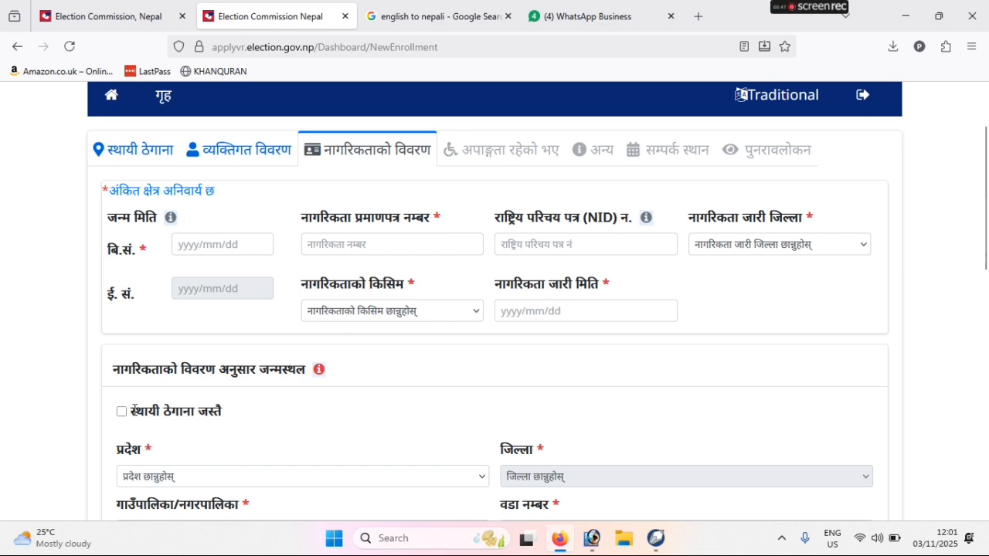
scroll(146, 391, "down", 1)
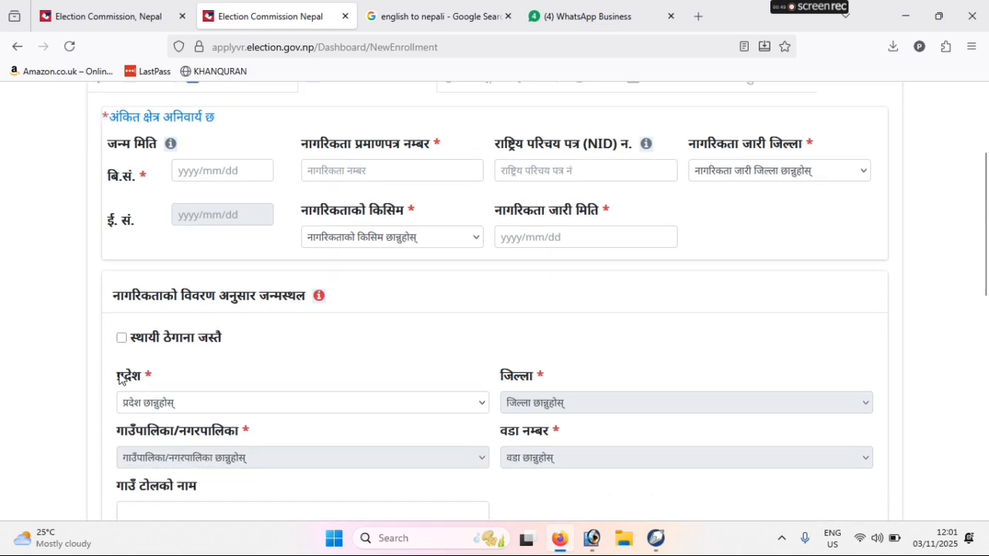
scroll(120, 378, "down", 1)
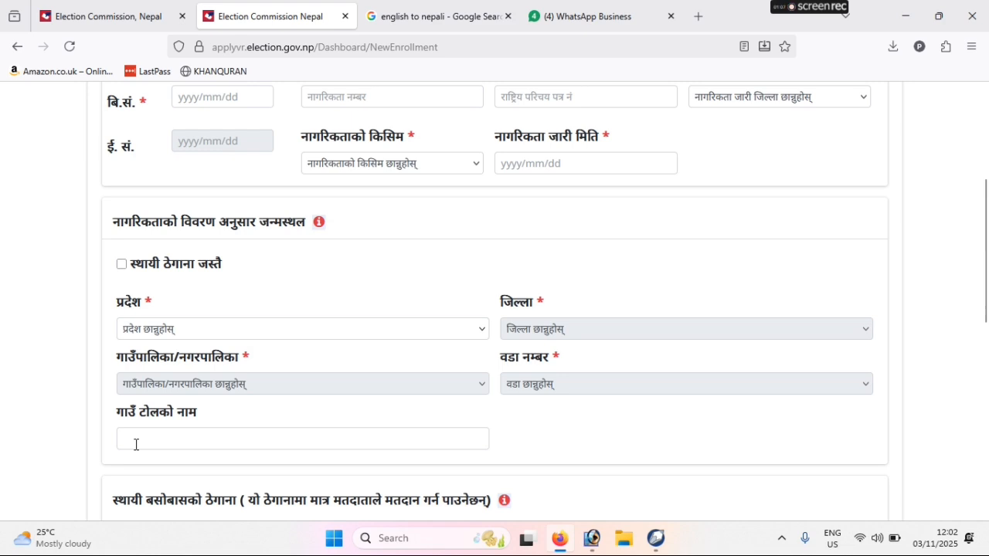
scroll(192, 388, "down", 5)
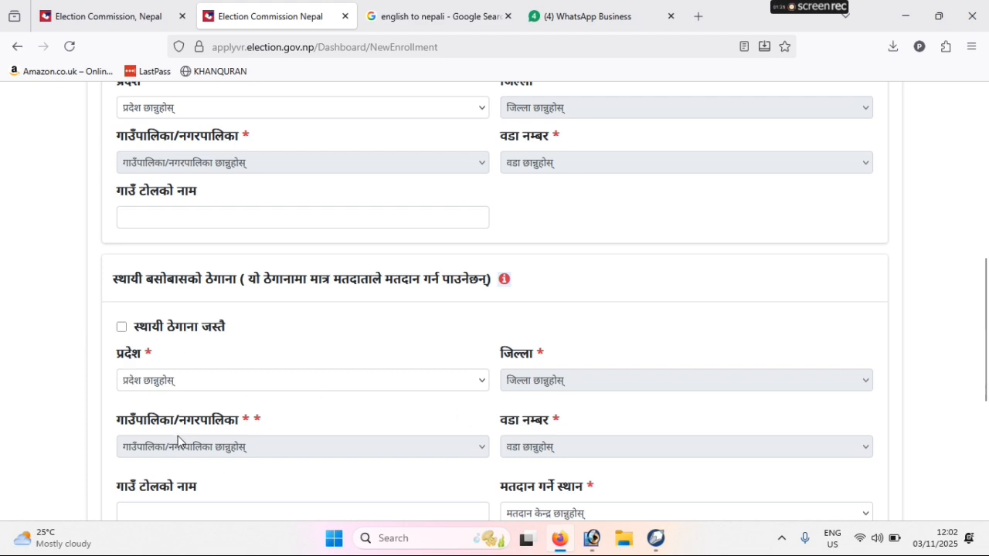
scroll(178, 436, "down", 2)
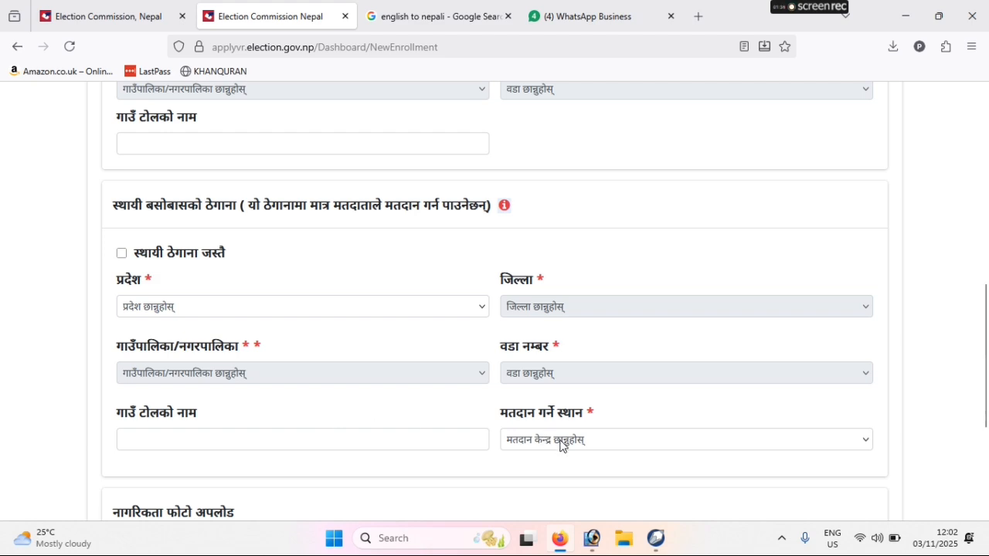
scroll(574, 418, "down", 3)
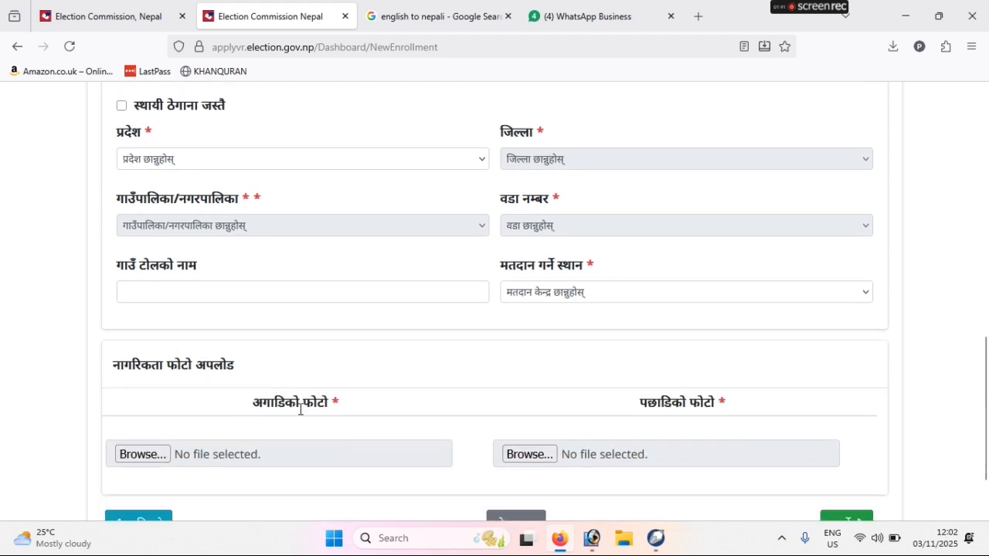
Cancel the file pickers for the front and back citizenship photos, leaving both unattached.
left_click(146, 461)
scroll(346, 262, "down", 5)
scroll(345, 268, "up", 1)
scroll(333, 286, "up", 4)
scroll(322, 259, "down", 3)
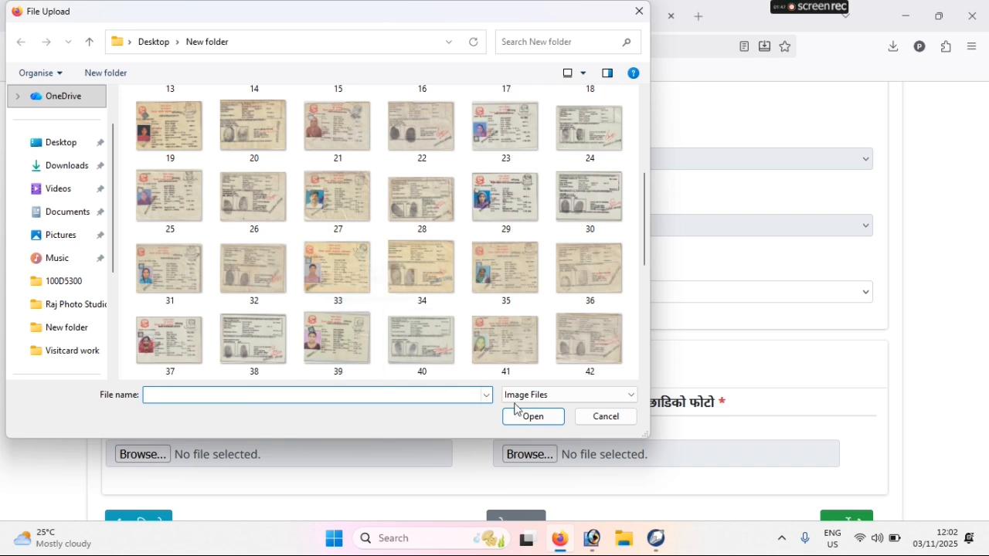
left_click(627, 420)
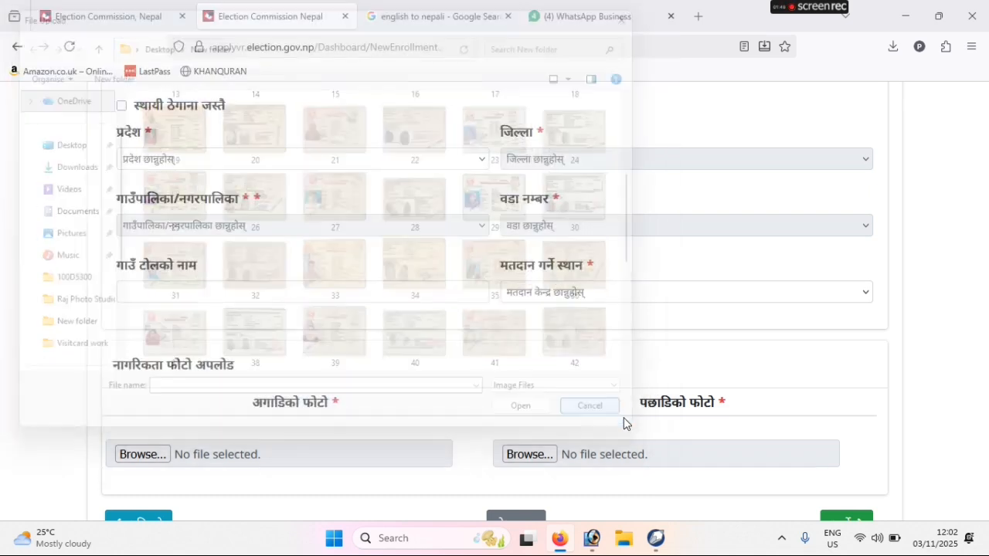
left_click(540, 458)
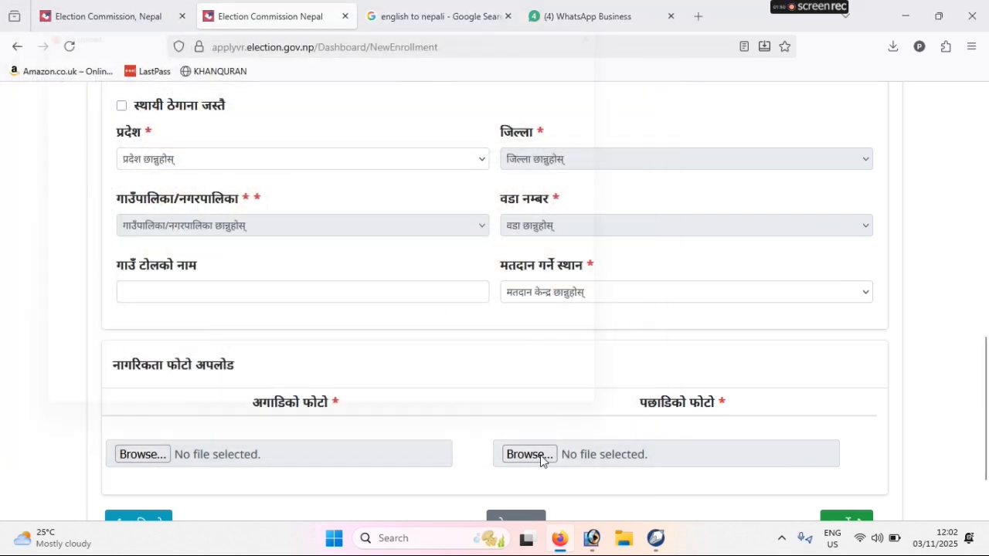
scroll(403, 228, "down", 4)
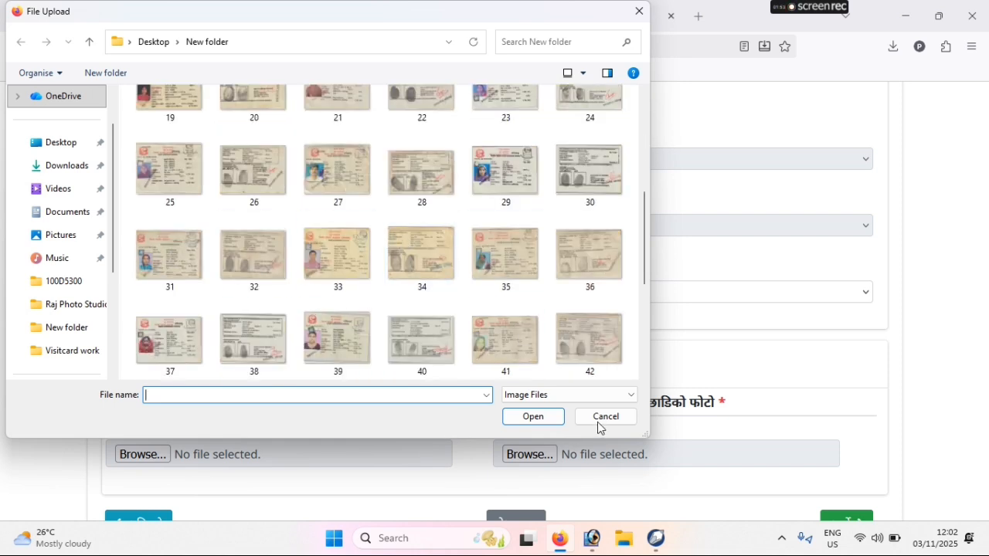
left_click(587, 421)
scroll(435, 399, "down", 2)
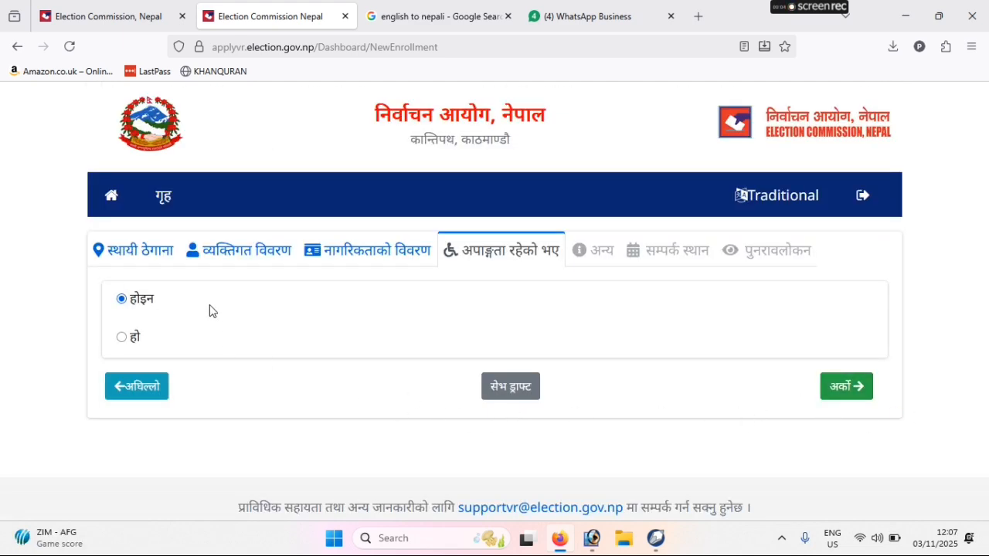
left_click(537, 258)
Go to the other details step and check the mother-tongue and caste lists without choosing.
left_click(856, 399)
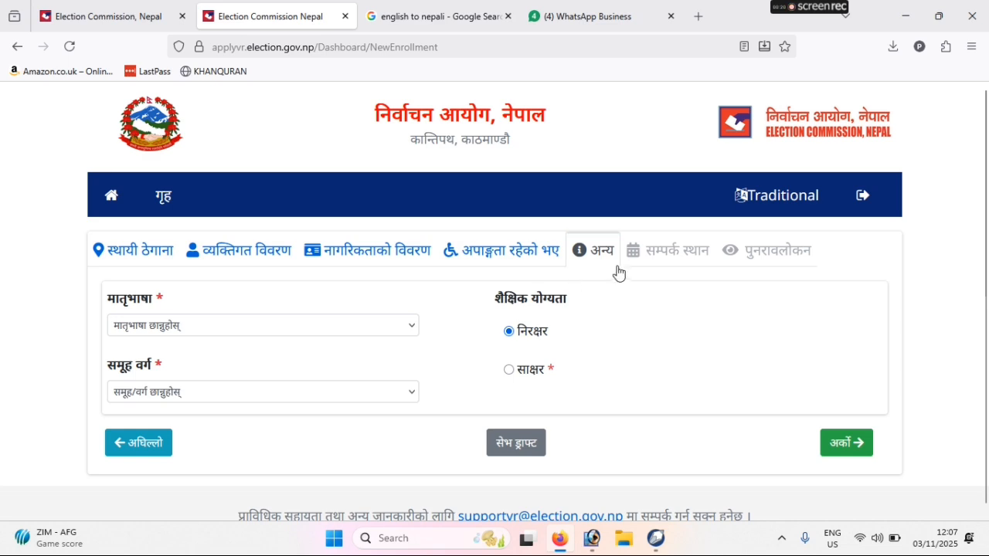
left_click(138, 327)
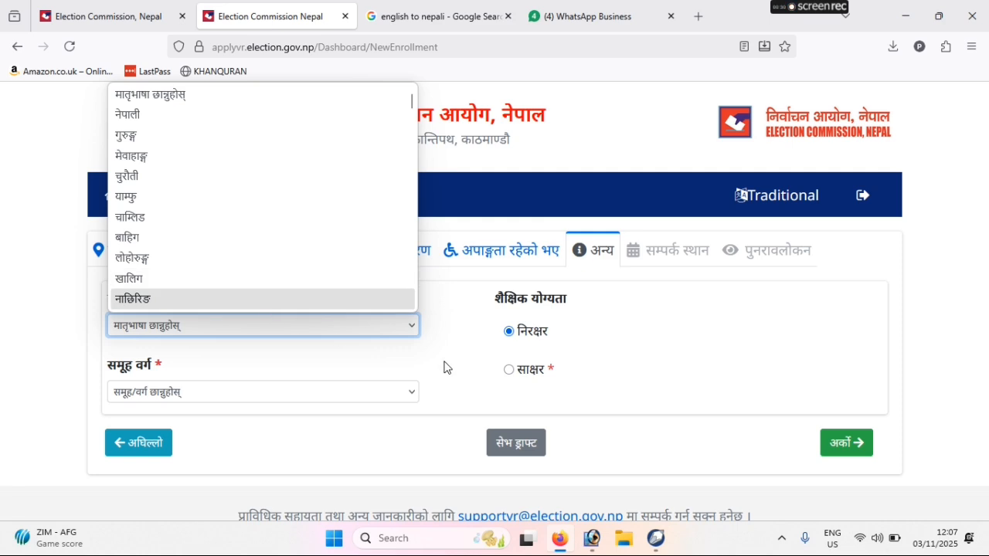
left_click(177, 399)
left_click(147, 400)
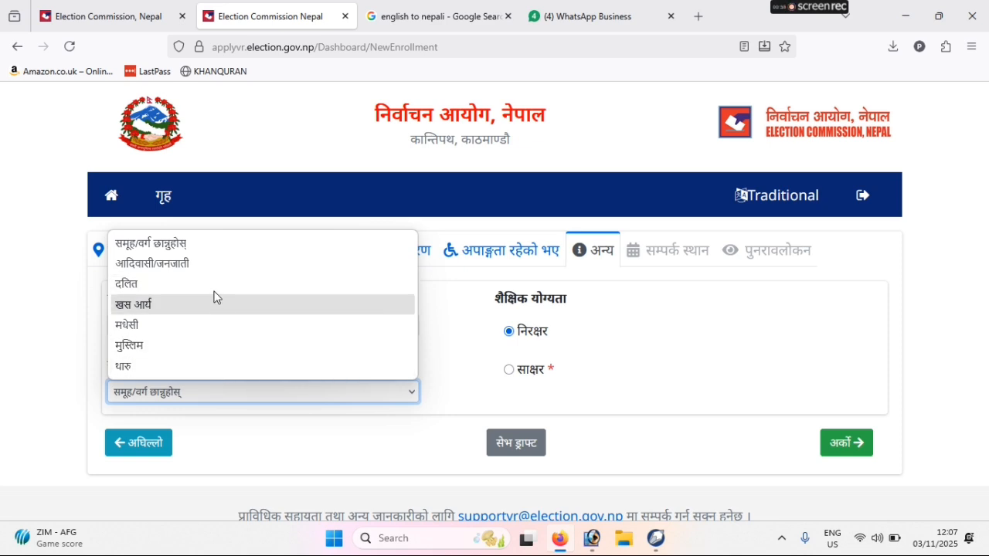
left_click(463, 354)
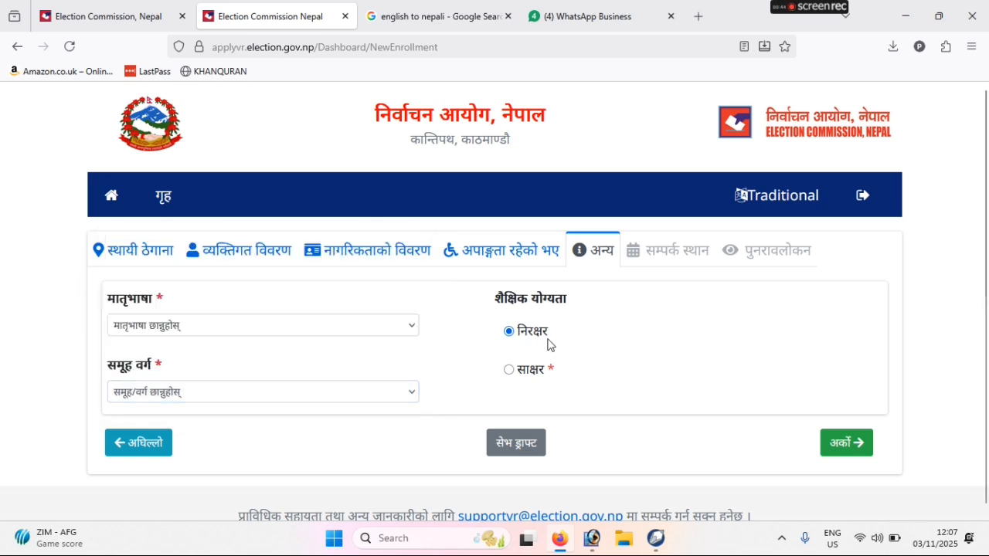
Mark the applicant as साक्षर, leave education level unset, and continue to contact place.
left_click(510, 372)
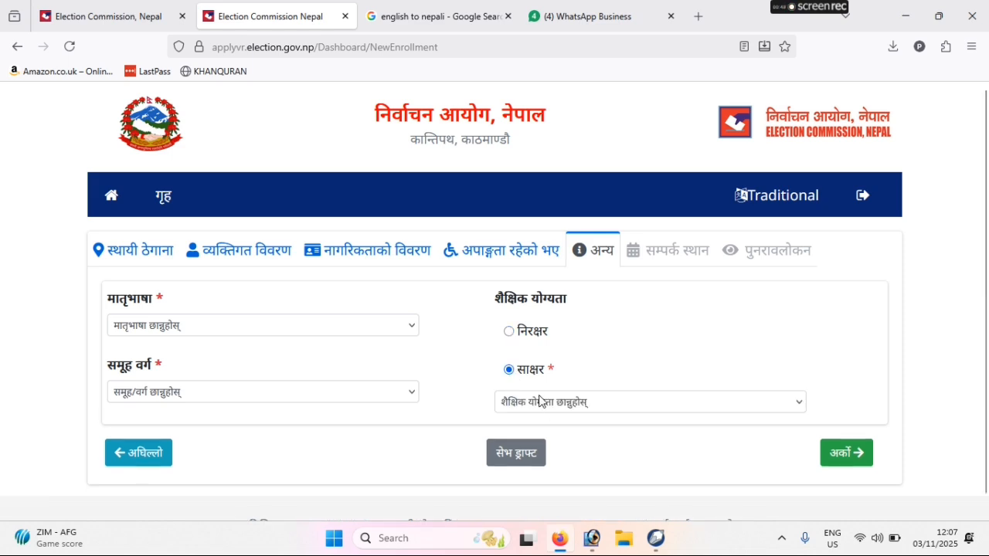
left_click(540, 404)
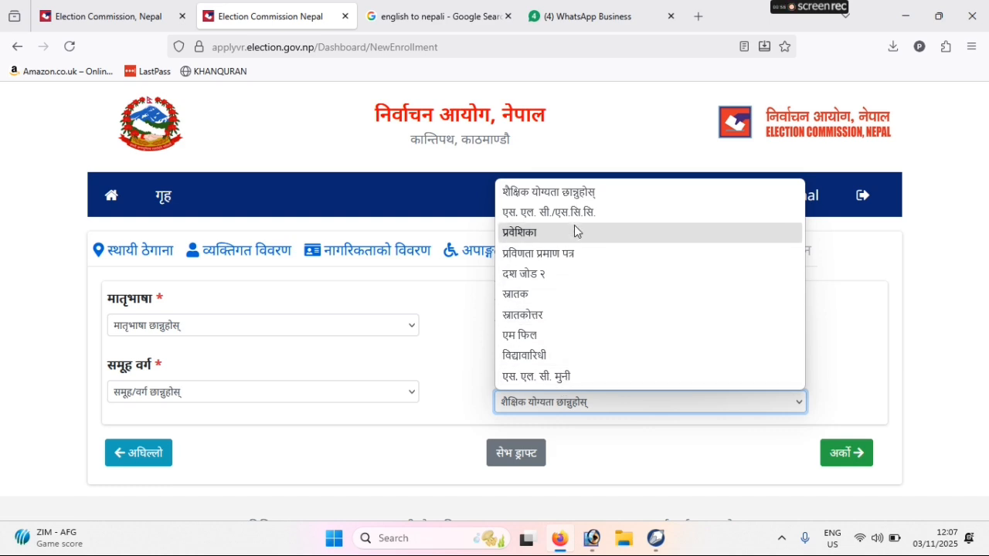
left_click(853, 360)
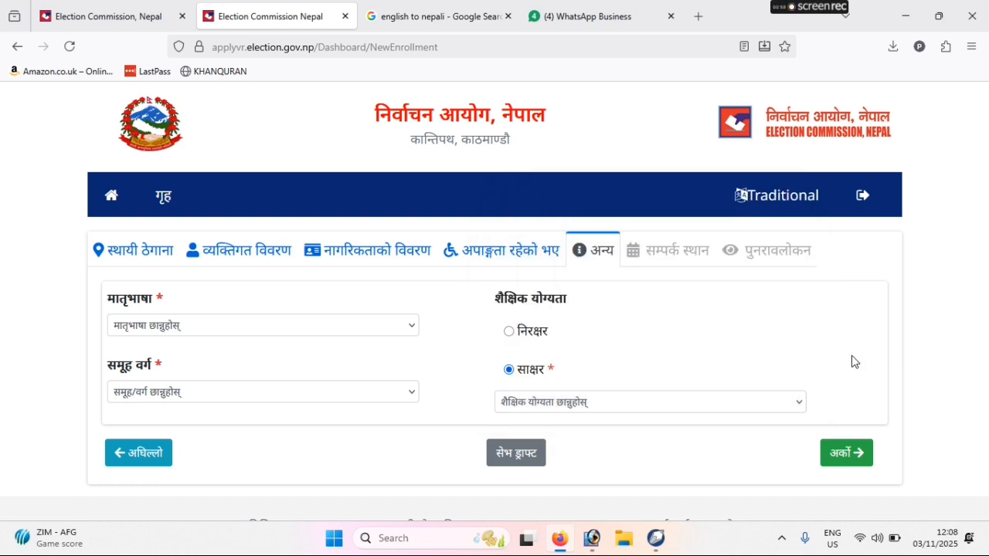
left_click(833, 467)
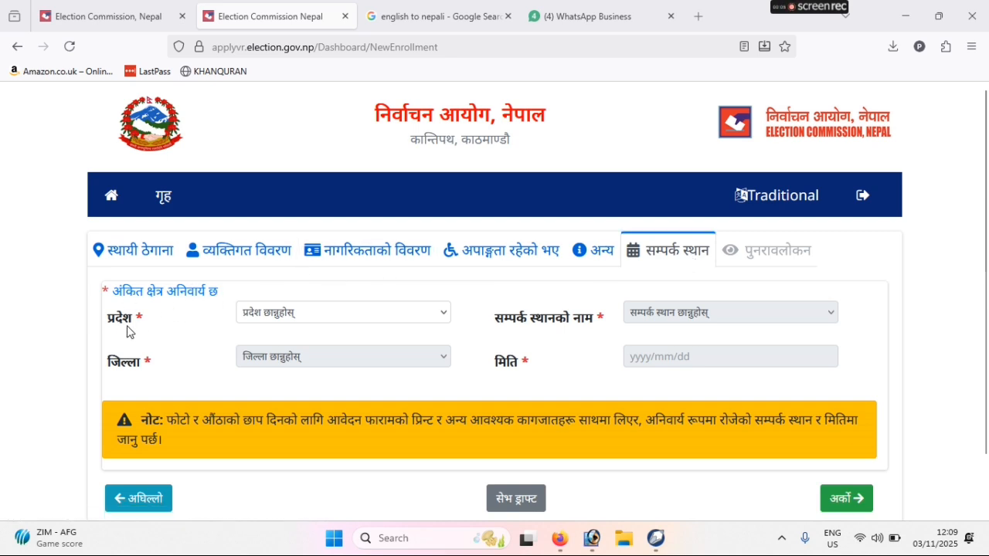
Set the contact place to लुम्बिनी प्रदेश, कपिलबस्तु, जिल्ला निर्वाचन कार्यालय, कपिलबस्तु.
left_click(269, 315)
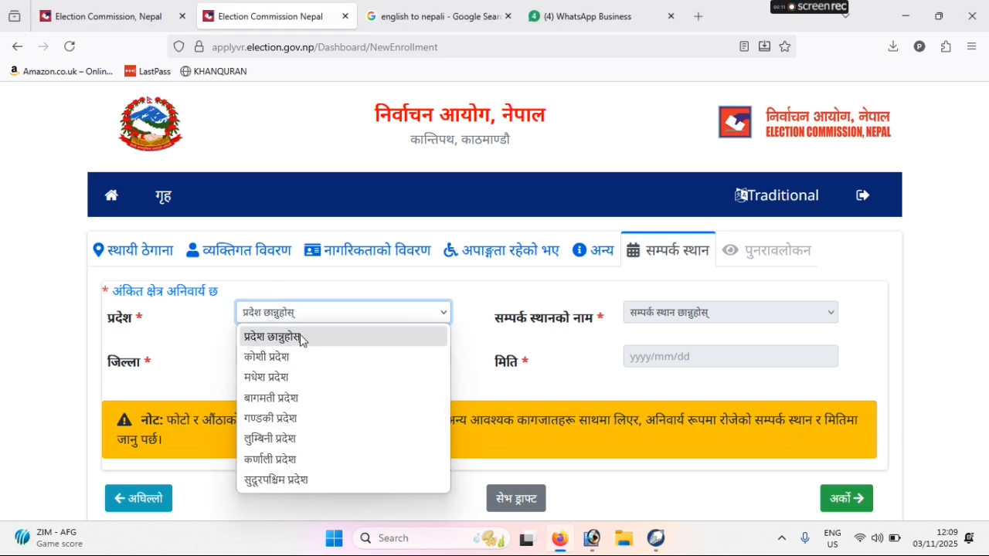
left_click(271, 438)
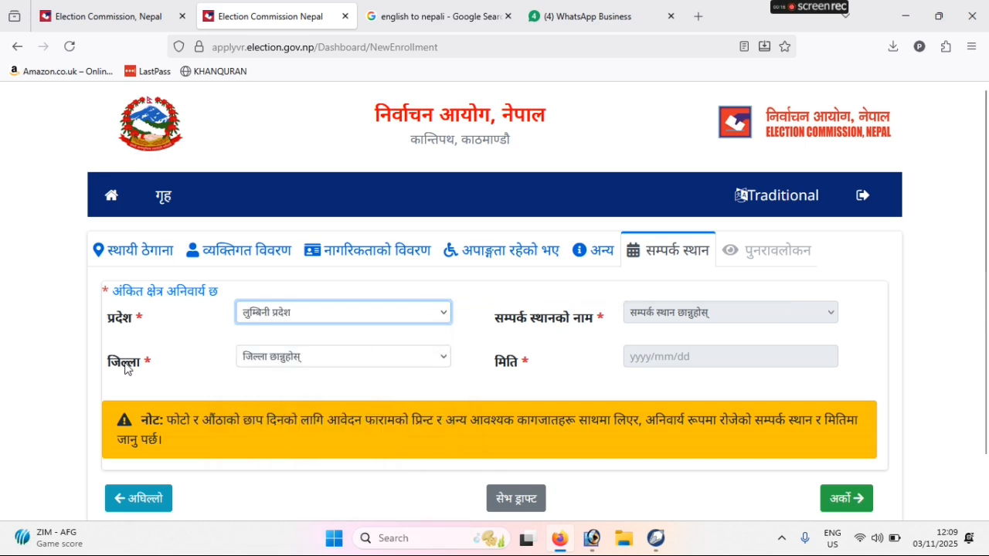
left_click(281, 360)
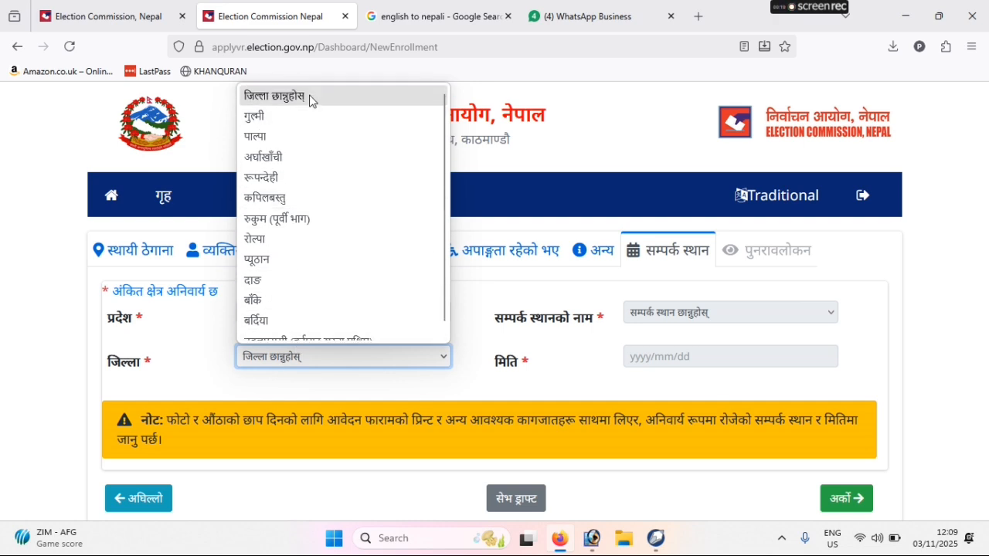
left_click(295, 194)
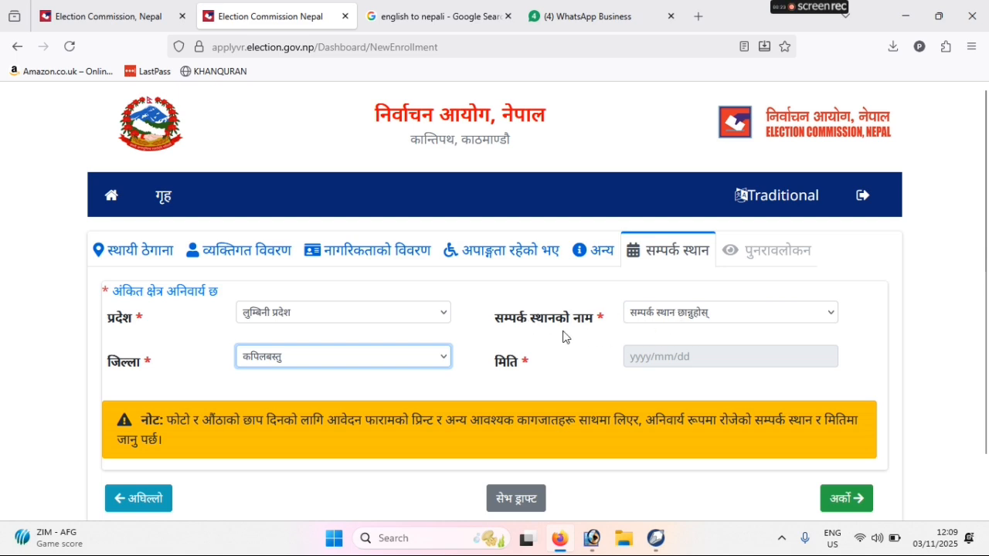
left_click(656, 316)
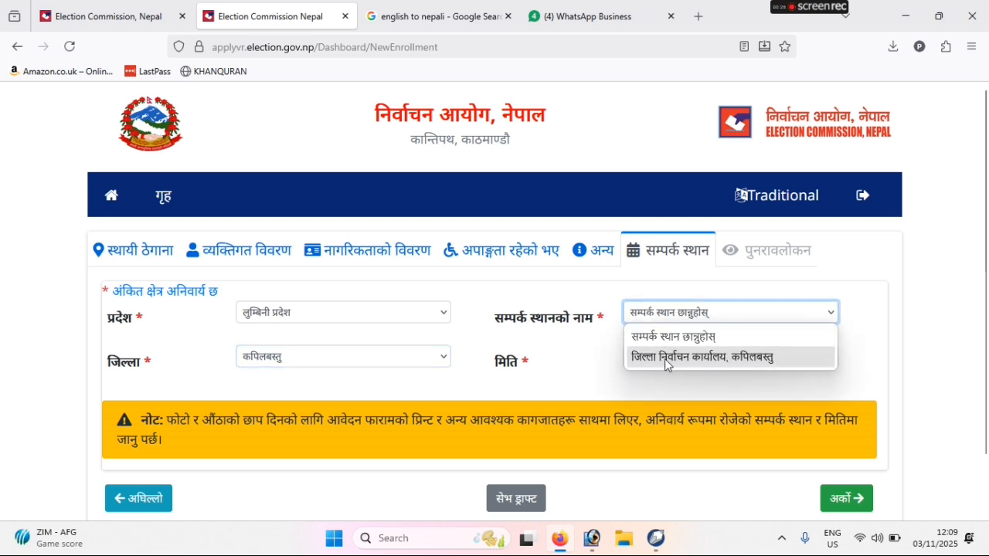
left_click(654, 362)
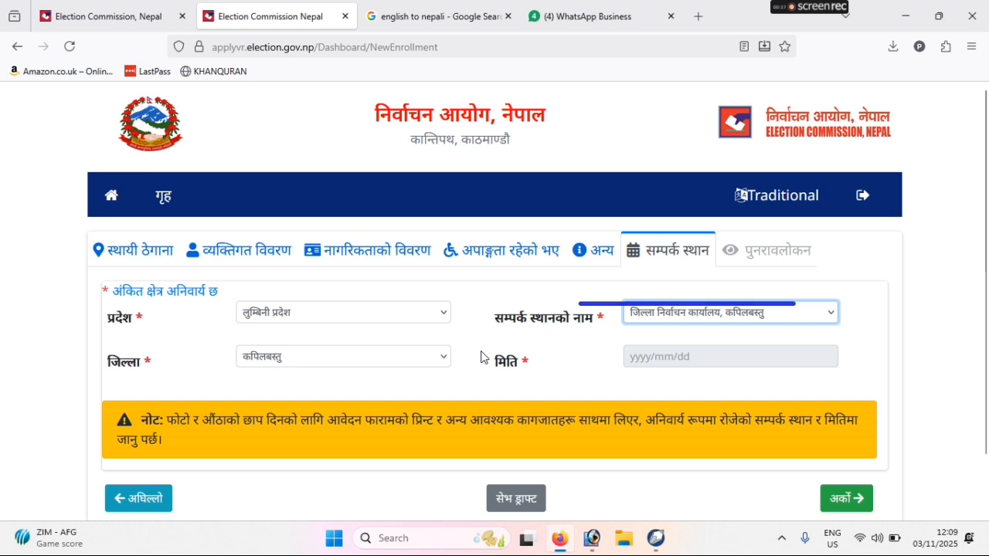
Set the contact date to 2082/07/18 and continue to the review step.
left_click(675, 361)
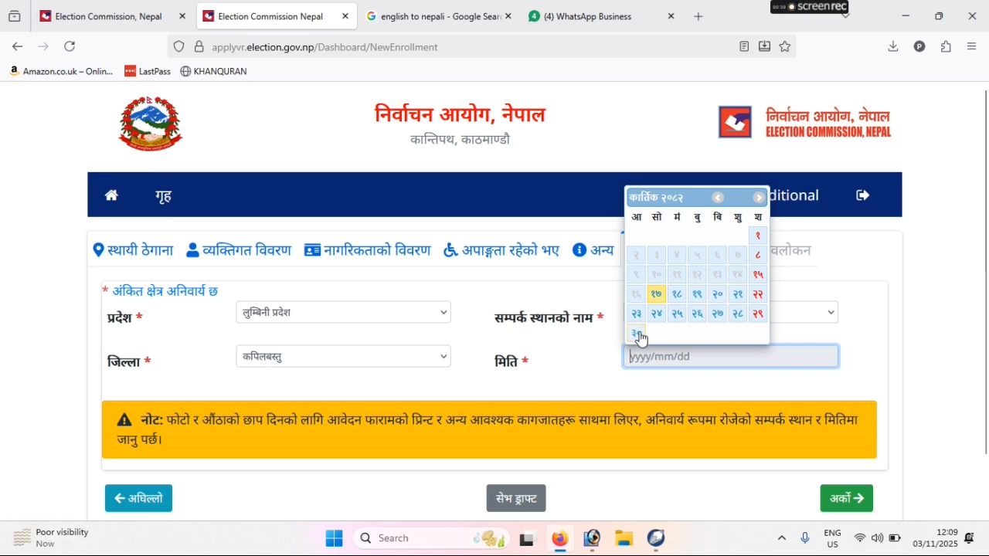
left_click(678, 302)
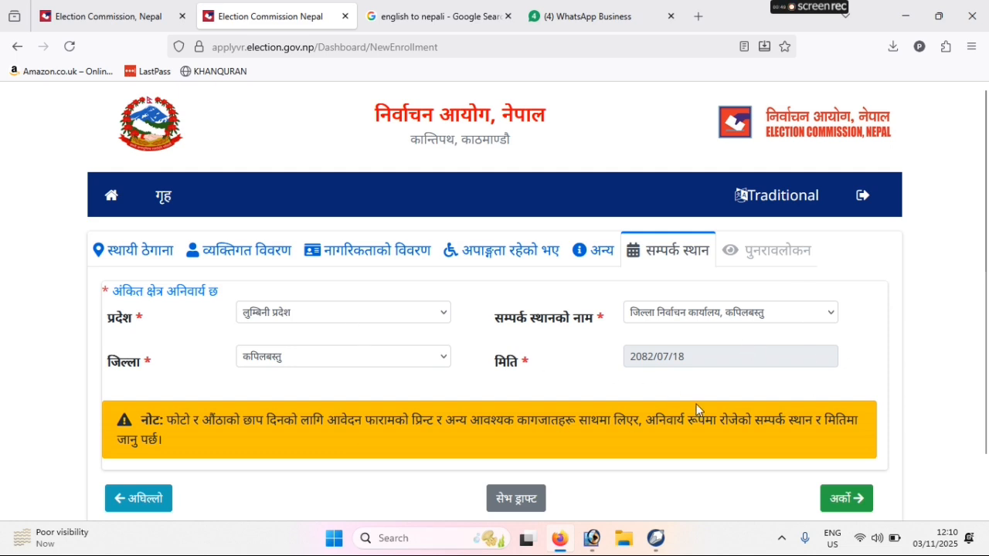
left_click(843, 500)
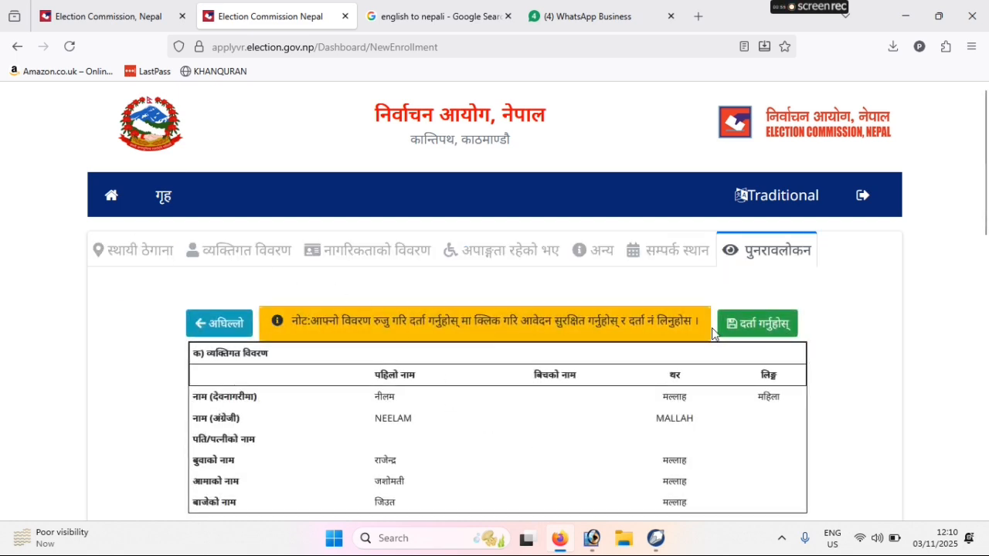
Review every section on the पुनरावलोकन tab, then submit the application with दर्ता गर्नुहोस्.
scroll(712, 333, "down", 1)
scroll(750, 290, "down", 1)
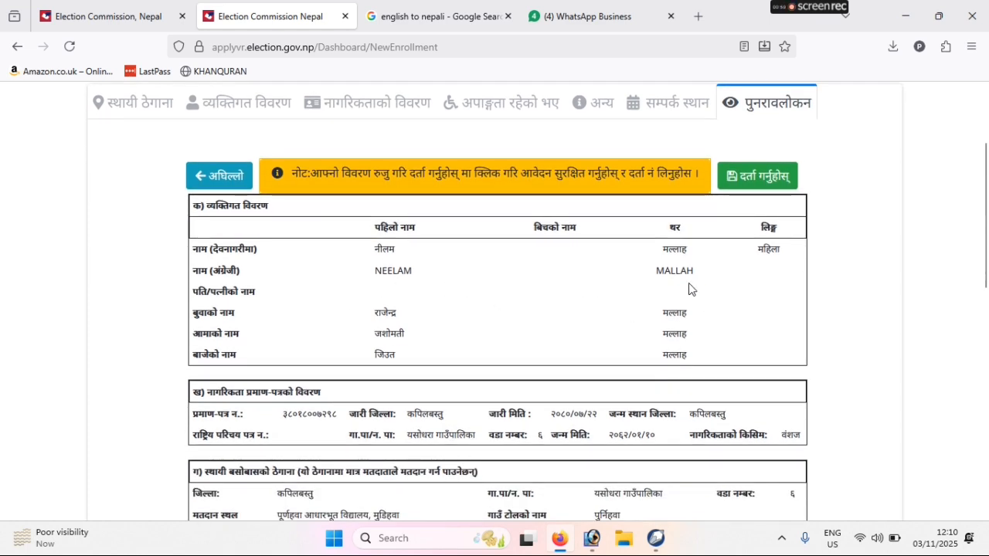
scroll(510, 342, "down", 2)
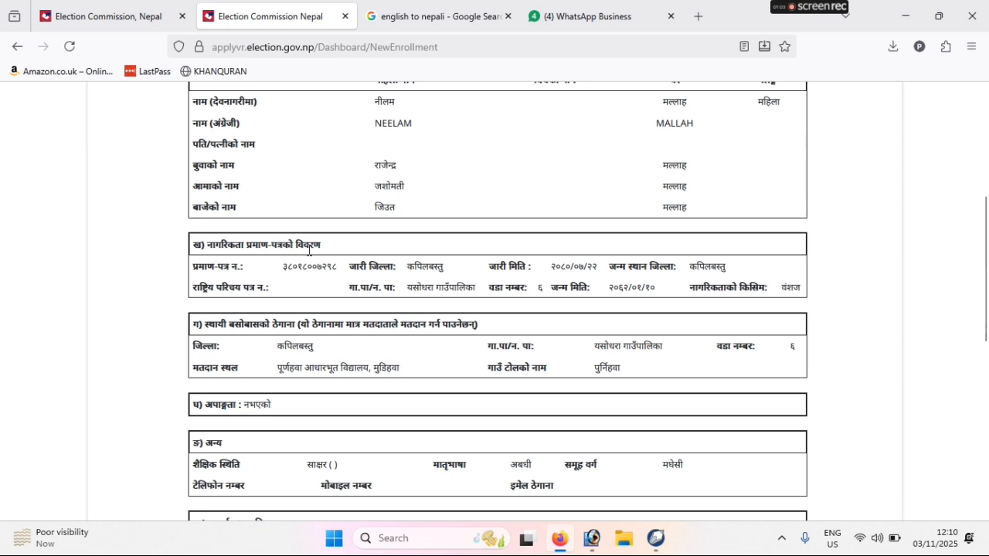
scroll(309, 251, "down", 2)
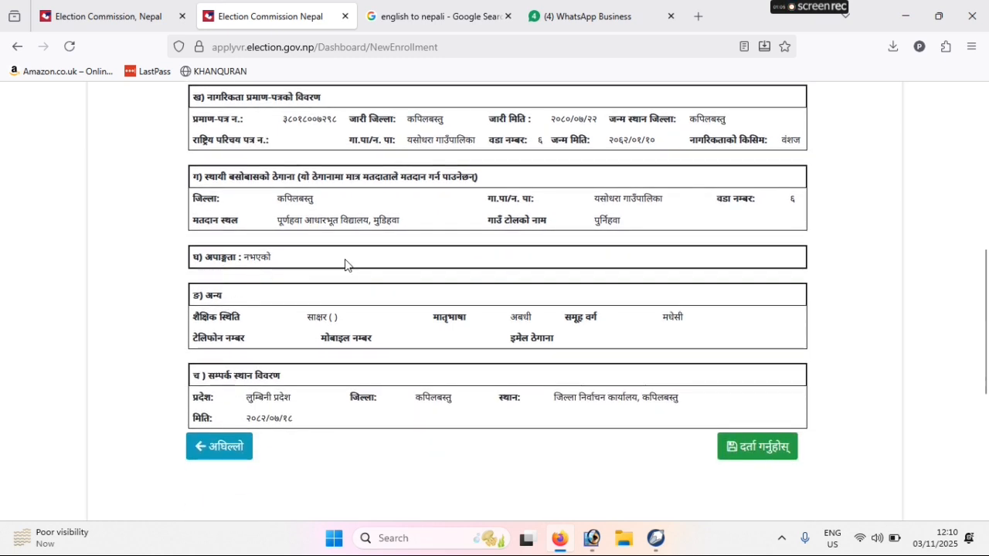
scroll(282, 241, "up", 2)
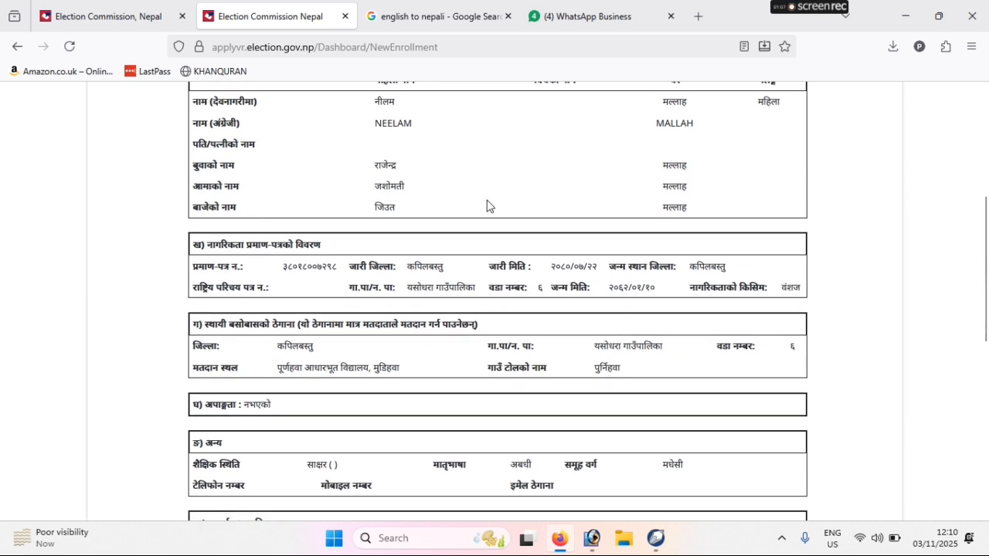
scroll(430, 243, "down", 2)
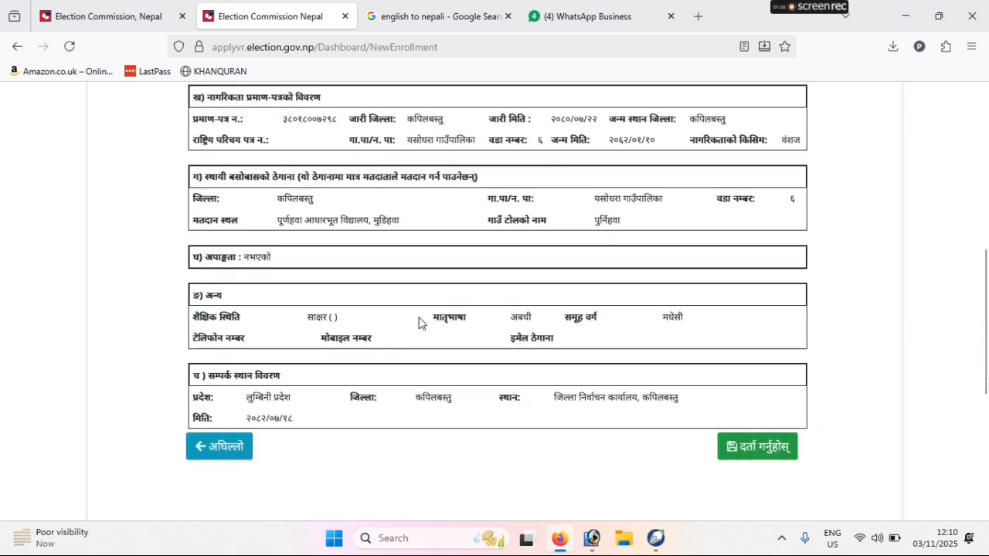
left_click(749, 453)
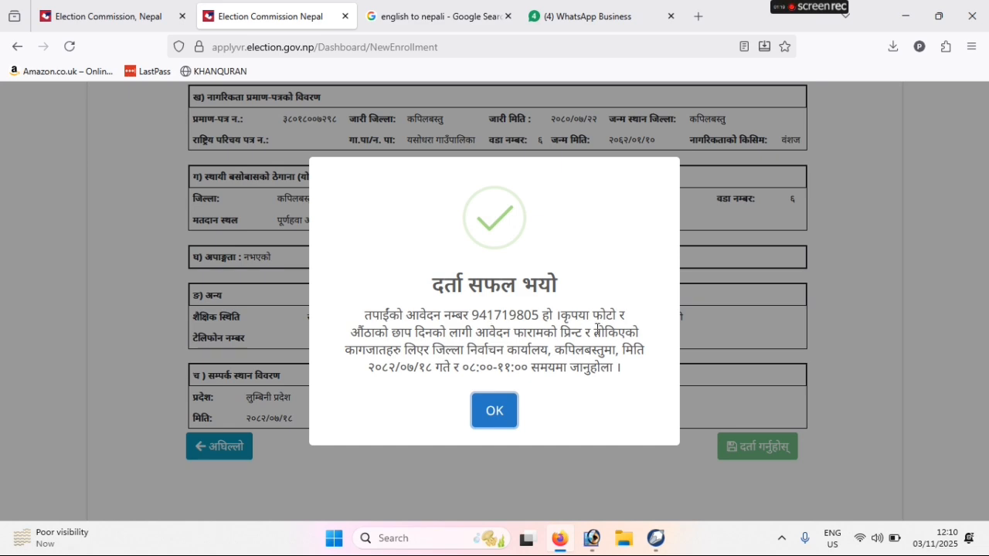
Close the success dialog showing the application number to load the printable application form.
left_click(501, 411)
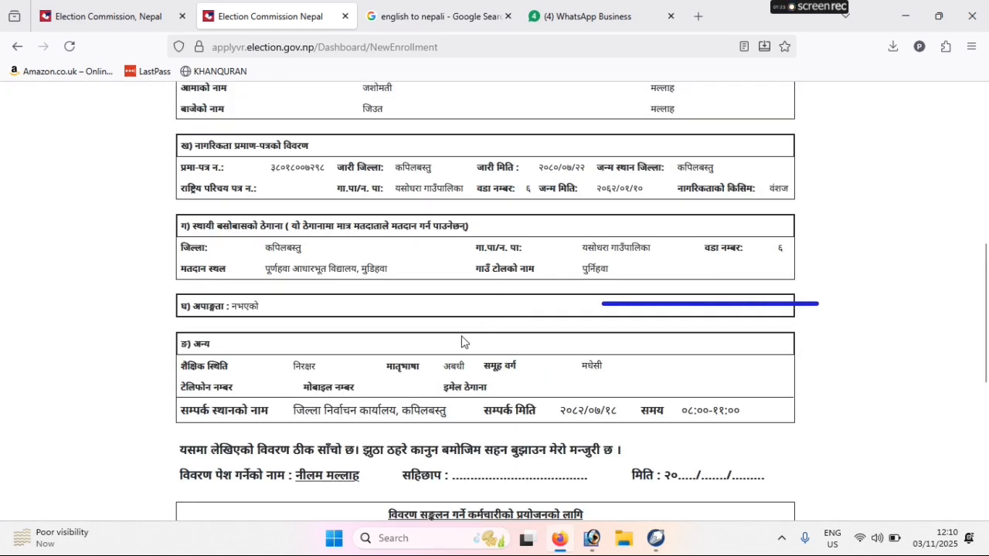
scroll(461, 340, "up", 5)
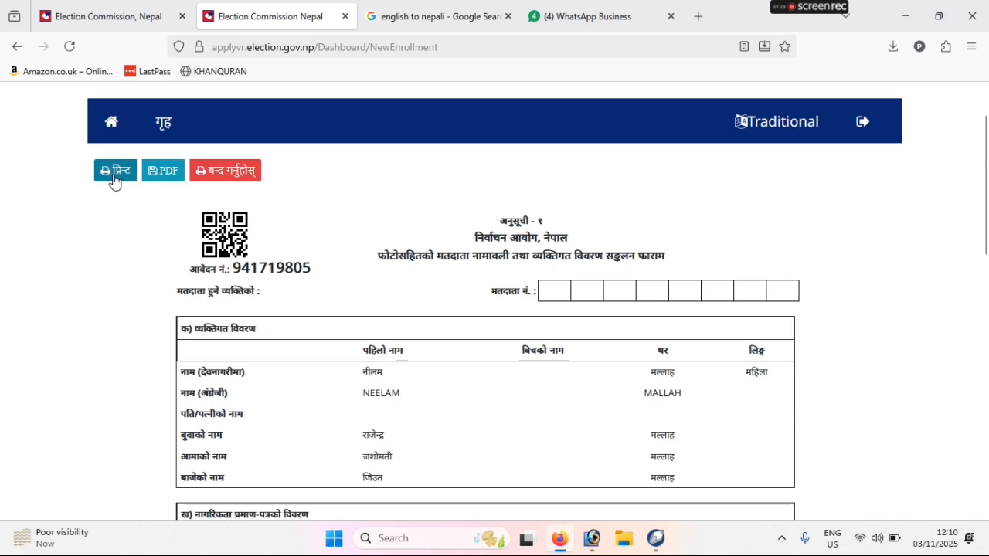
scroll(509, 452, "down", 3)
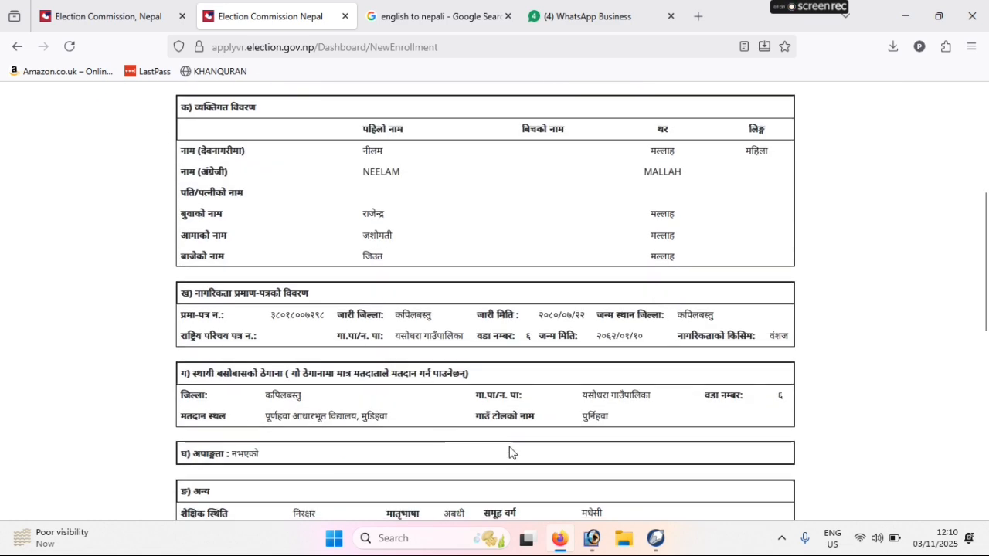
scroll(509, 452, "down", 2)
scroll(395, 374, "down", 3)
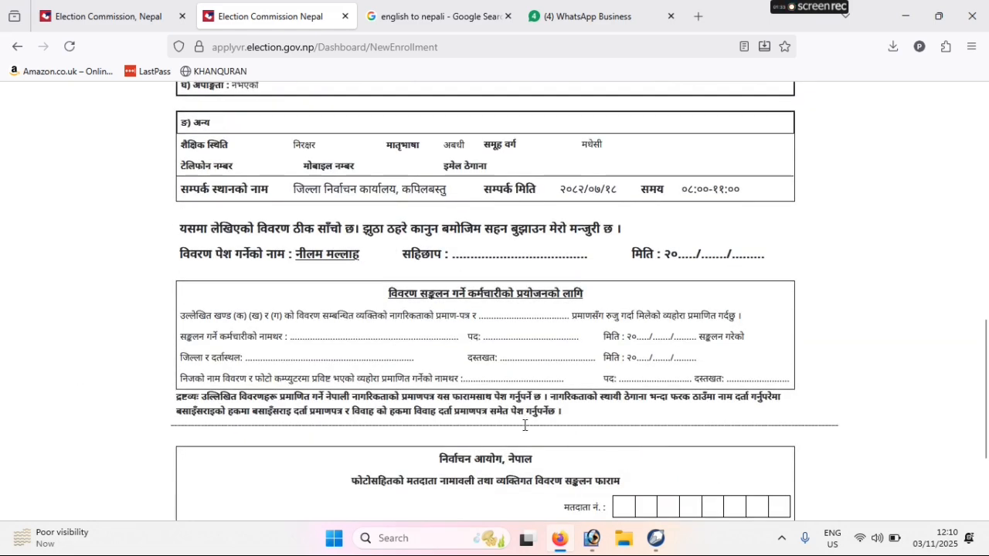
scroll(525, 424, "down", 2)
scroll(413, 366, "up", 15)
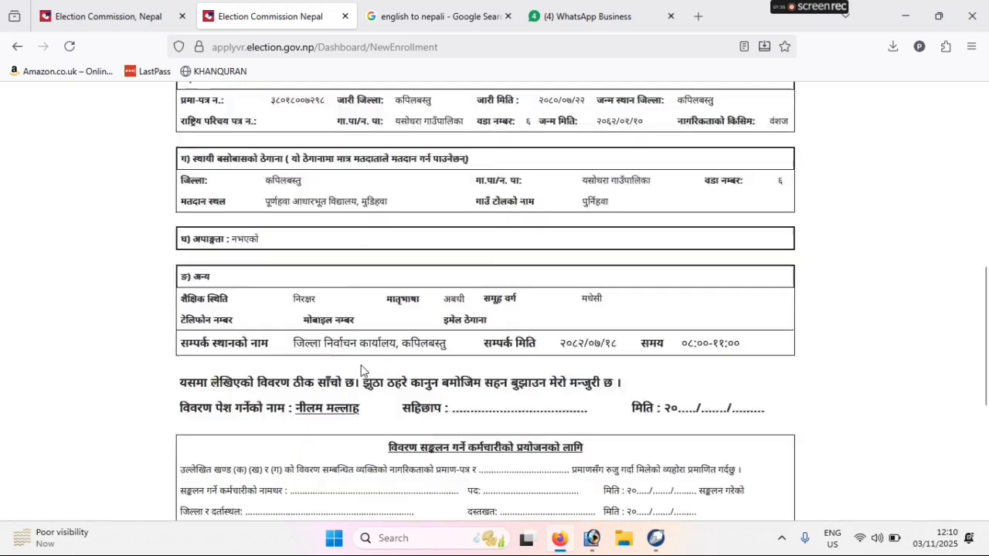